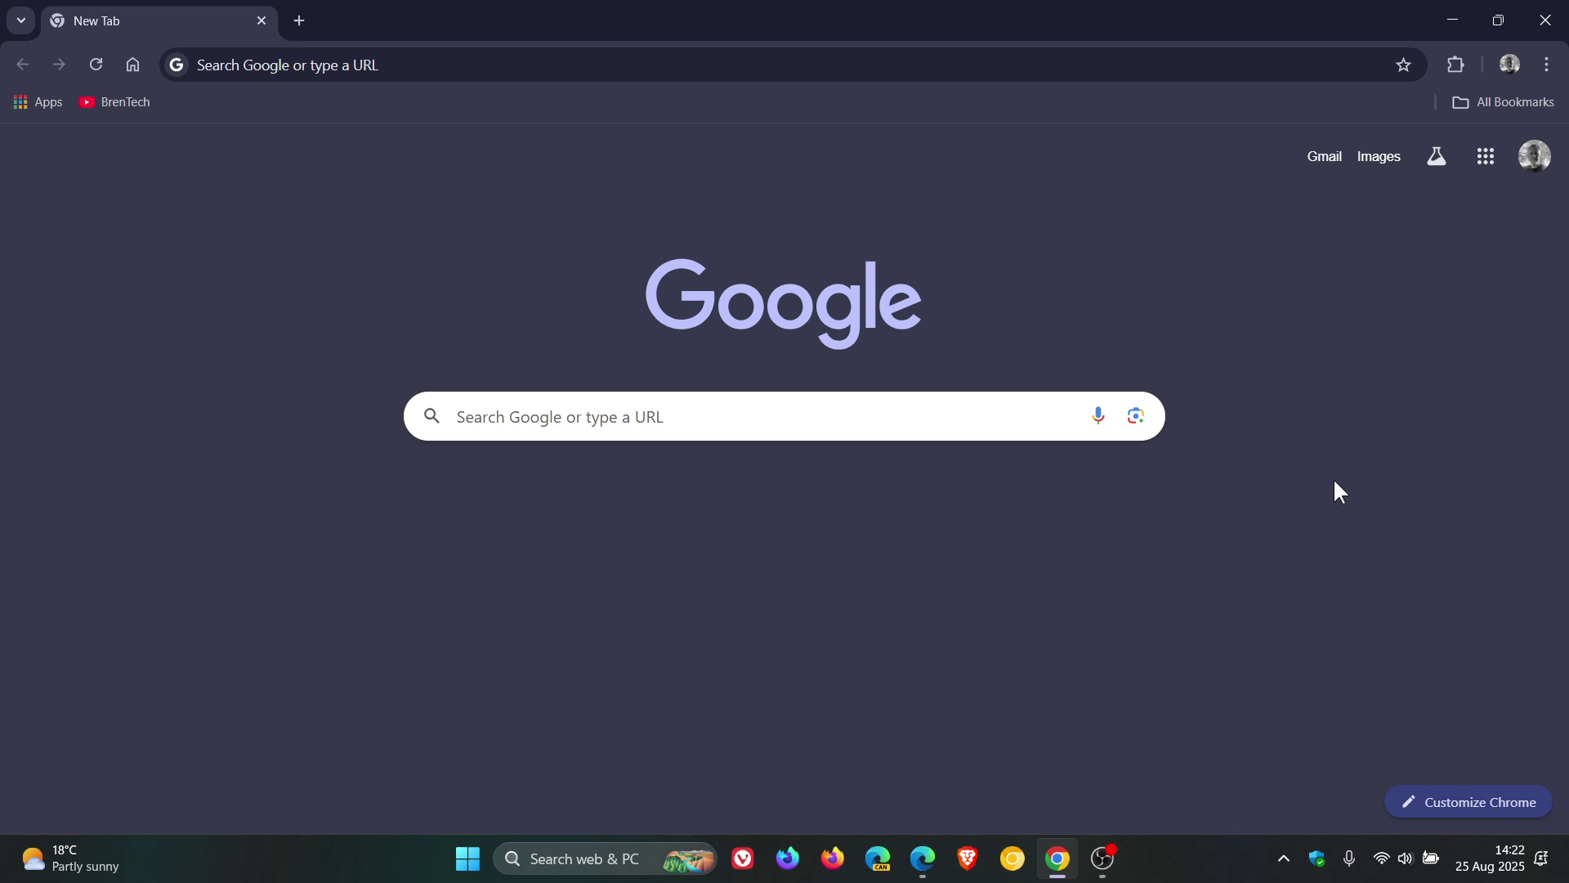
- Check Chrome's installed extensions, then bring Edge forward with its uBlock 1.65.0 release tab
{"action": "left_click", "coordinate": [1456, 65]}
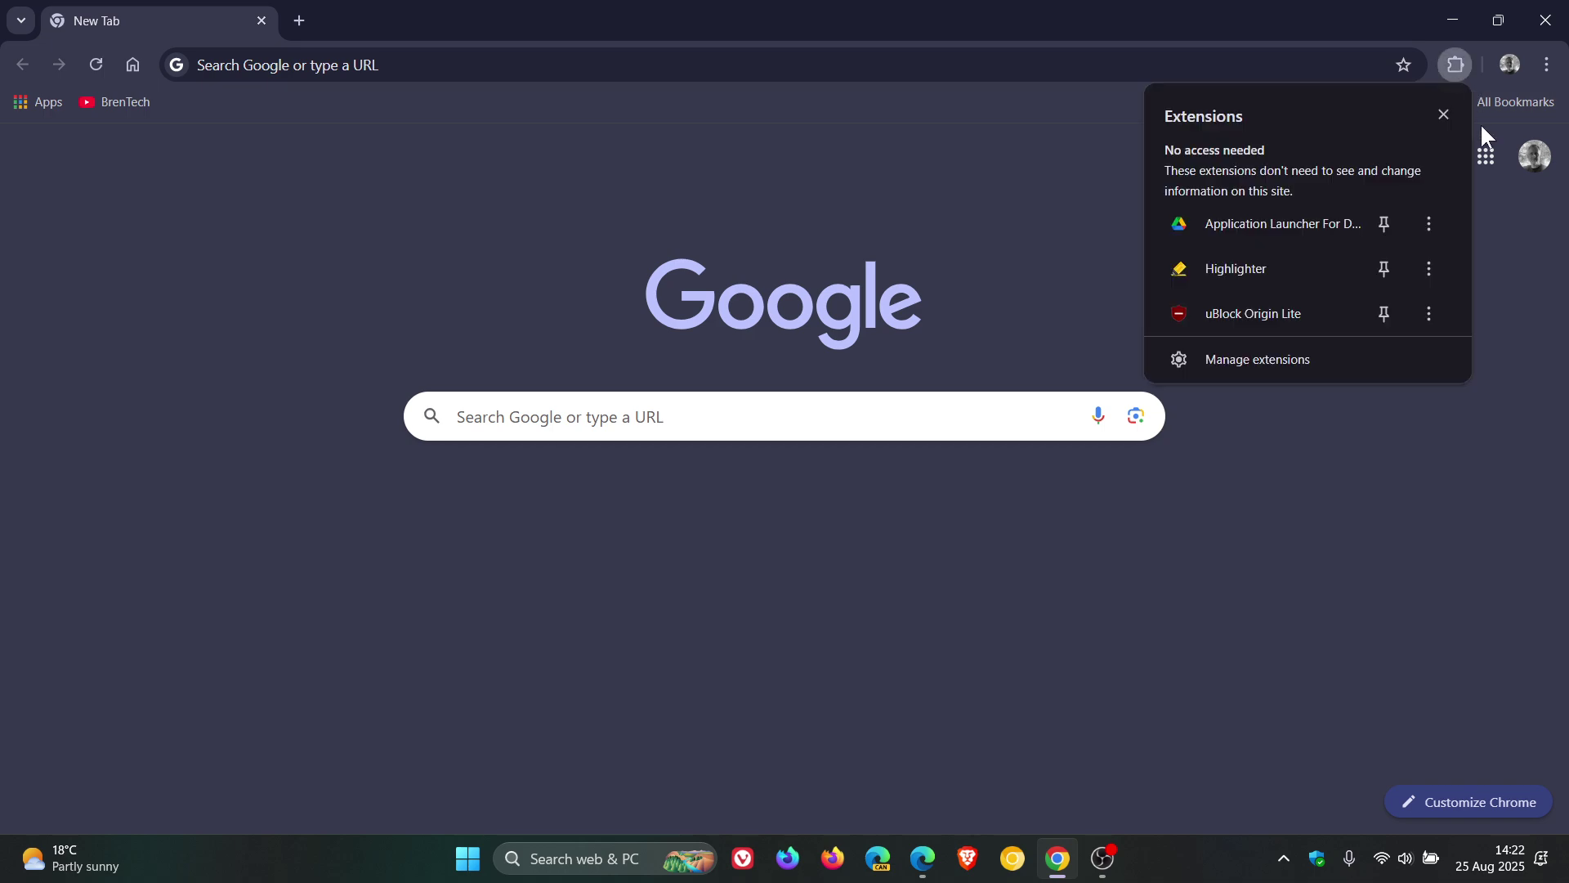
{"action": "left_click", "coordinate": [1486, 469]}
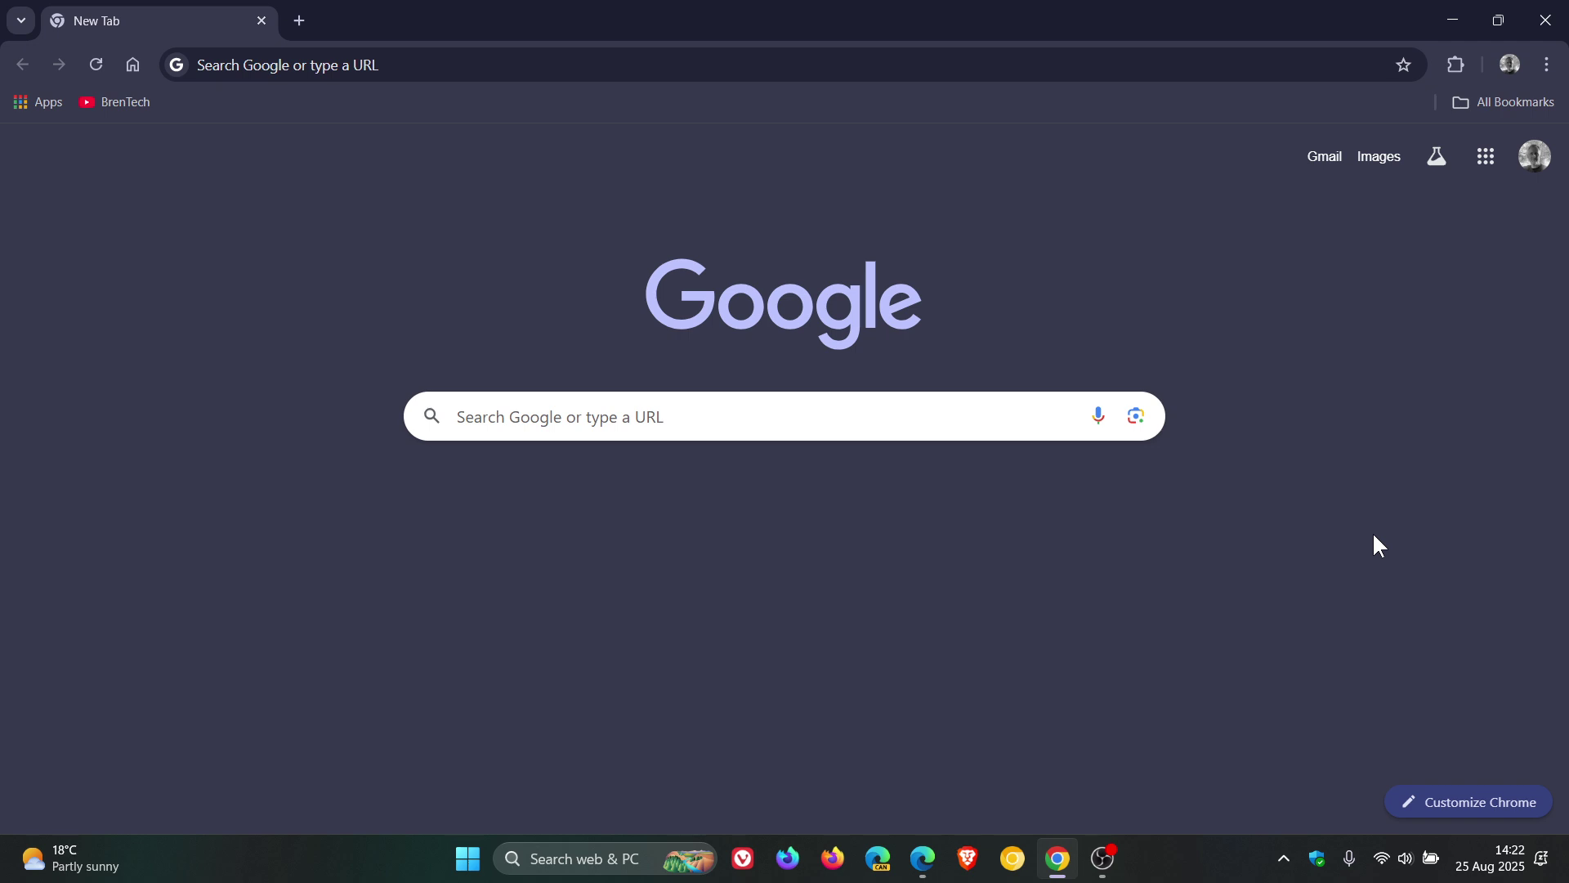
{"action": "left_click", "coordinate": [923, 859]}
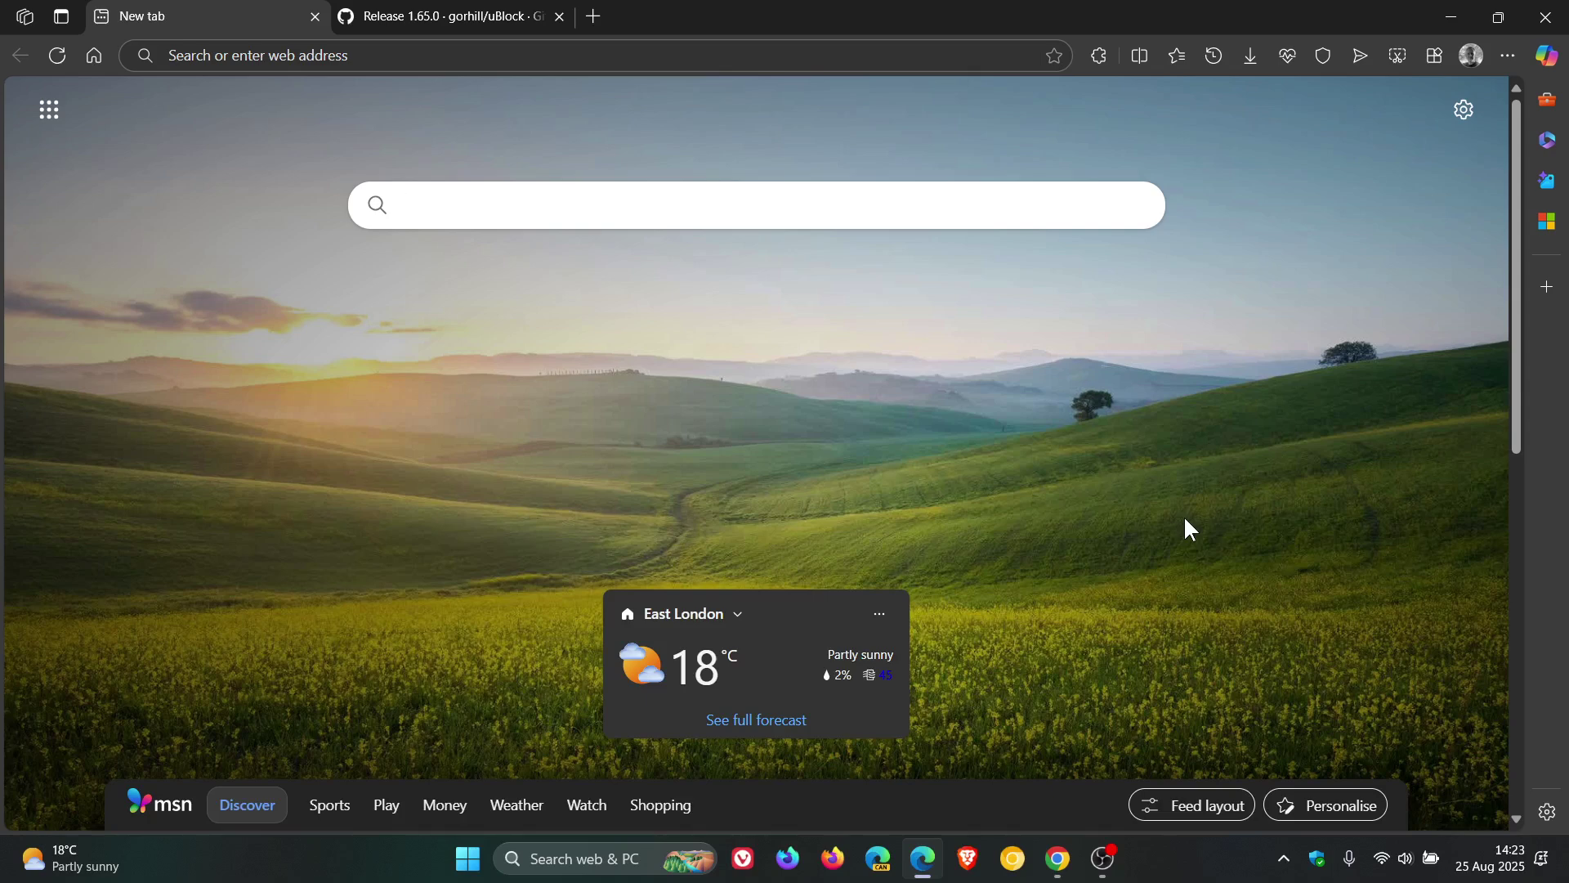
- Open the Edge Add-ons store's Extensions section and search for 'ublock'
{"action": "left_click", "coordinate": [1100, 56]}
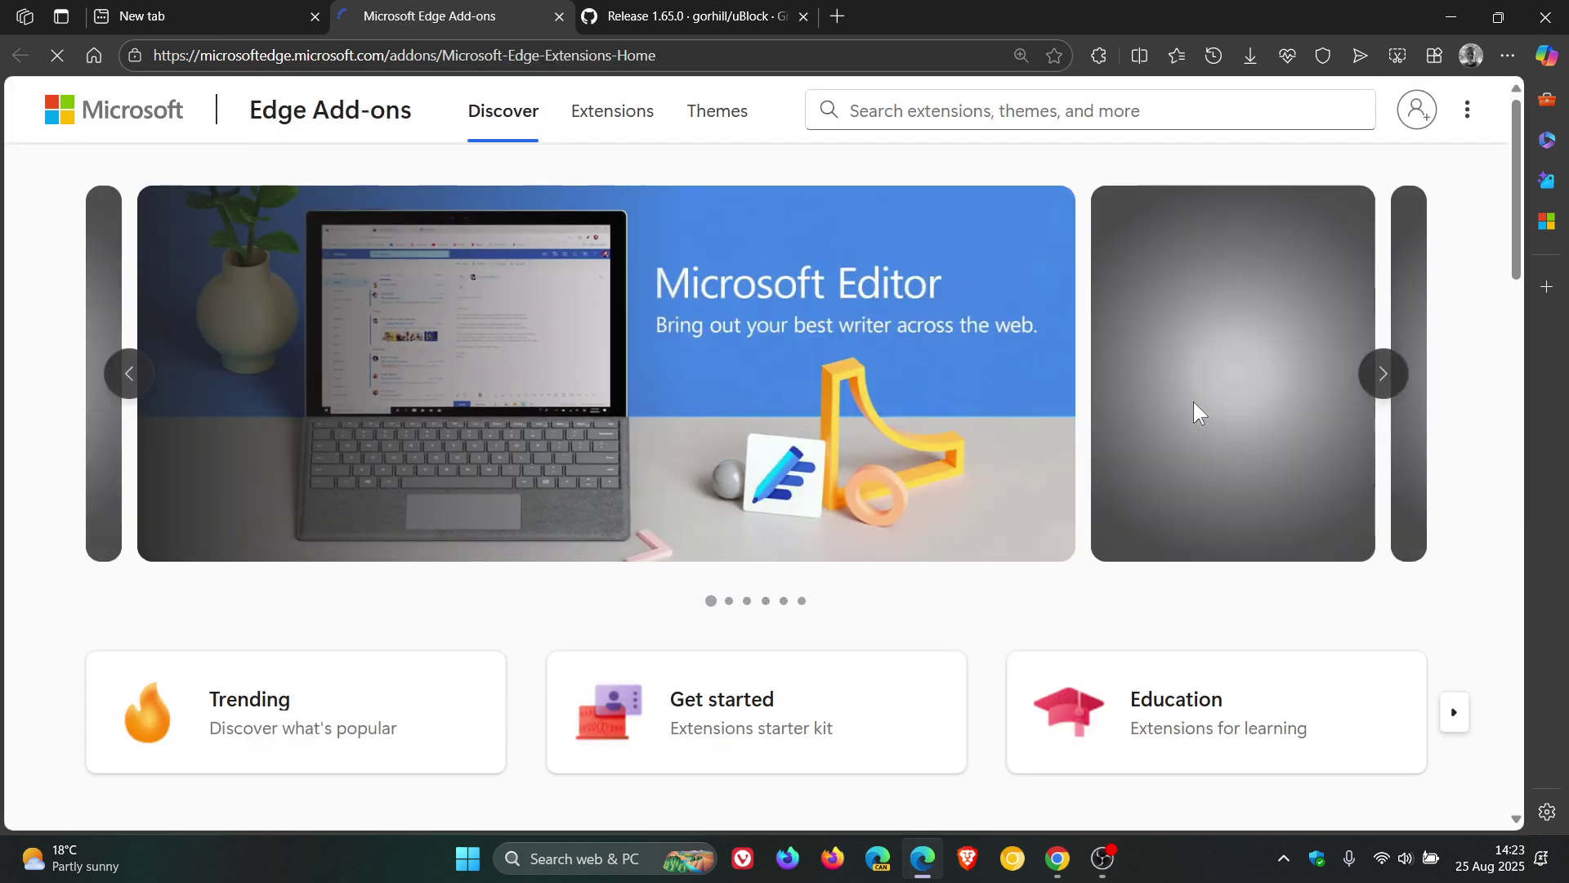
{"action": "left_click", "coordinate": [592, 115]}
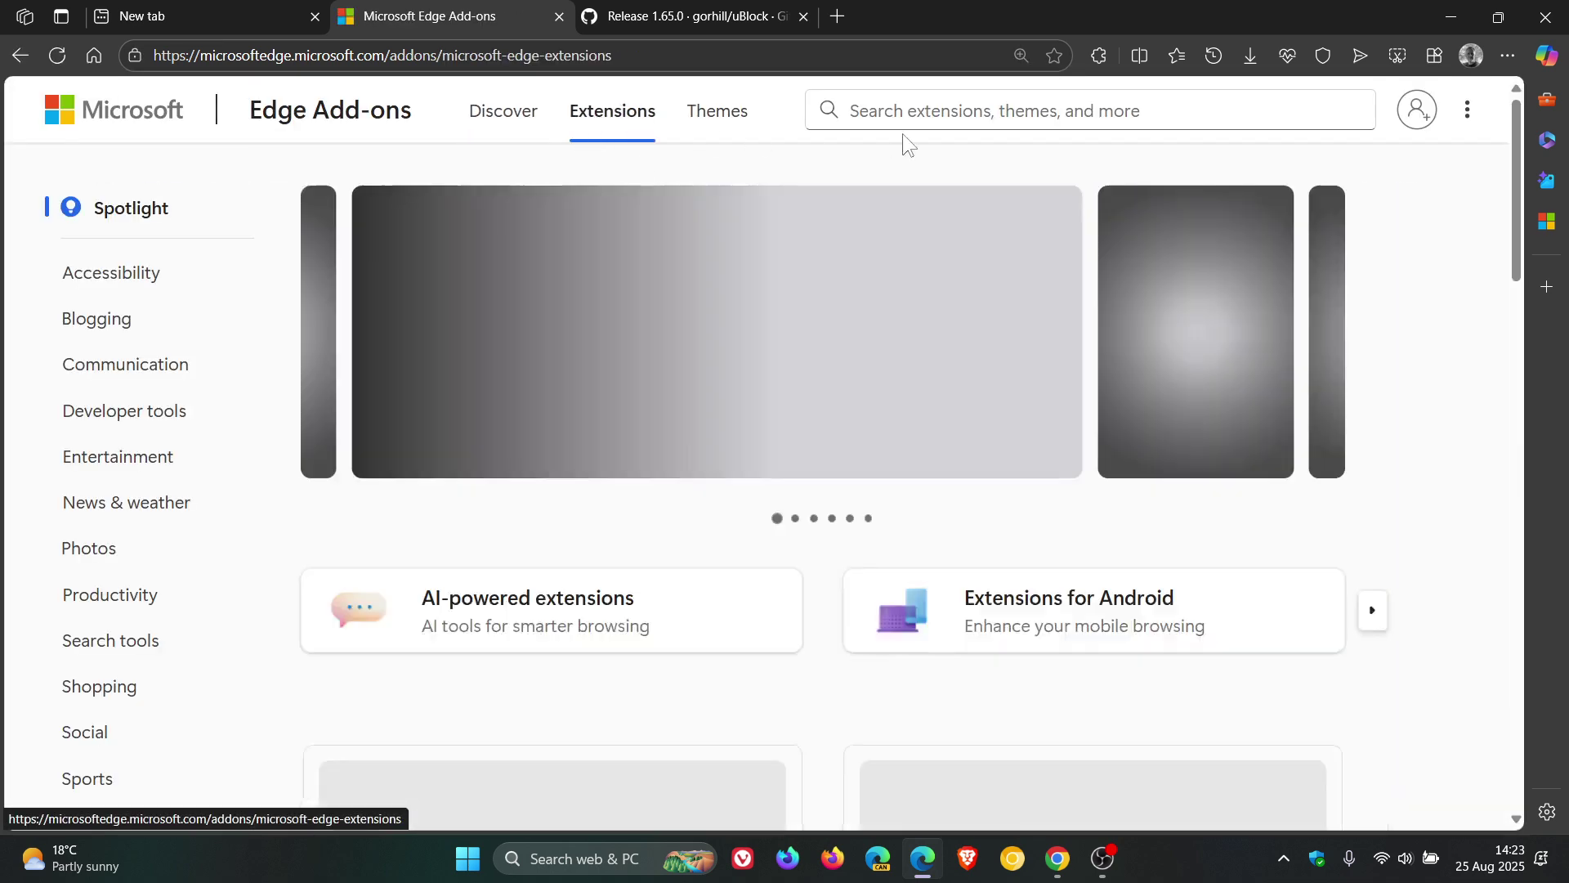
{"action": "left_click", "coordinate": [915, 112]}
{"action": "type", "text": "ublo"}
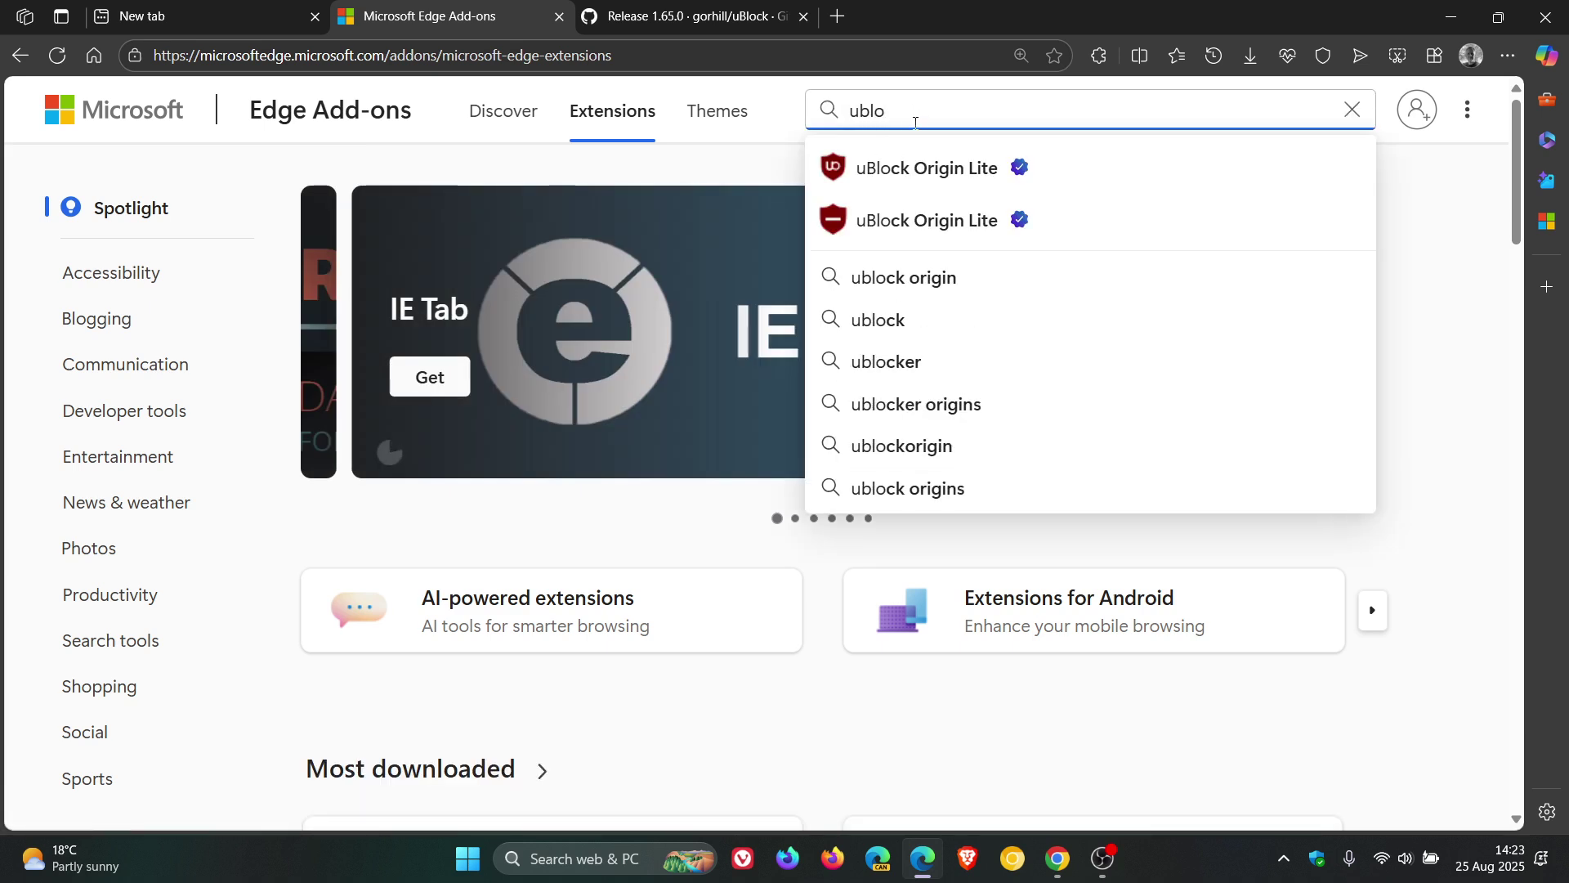
{"action": "type", "text": "ck"}
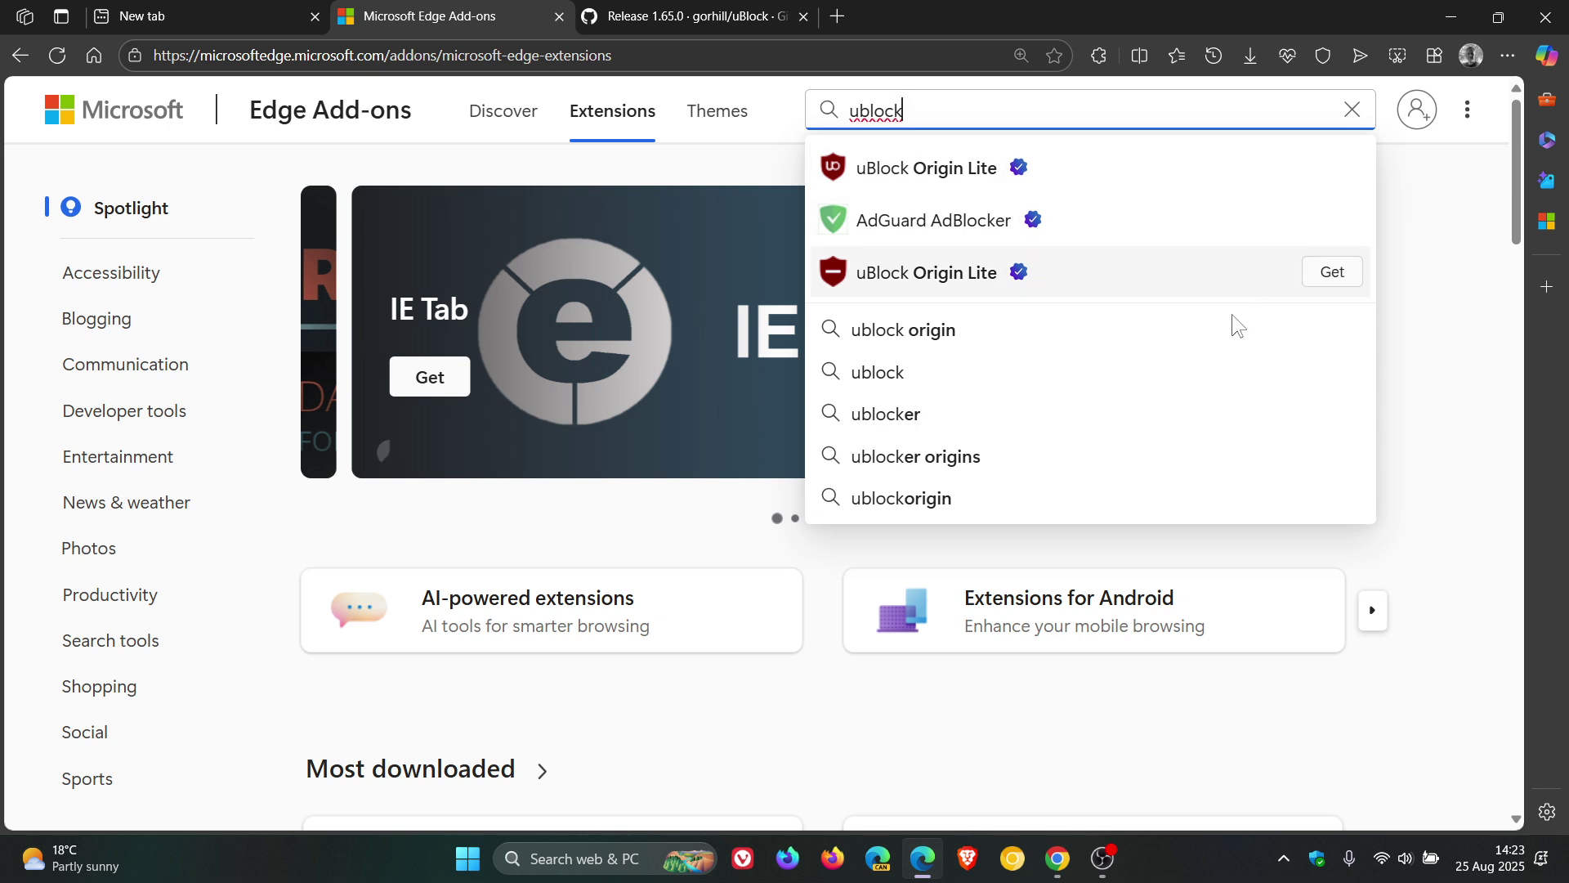
- Search the store for 'ublock origin' and browse the nine results led by uBlock Origin Lite
{"action": "left_click", "coordinate": [1028, 332]}
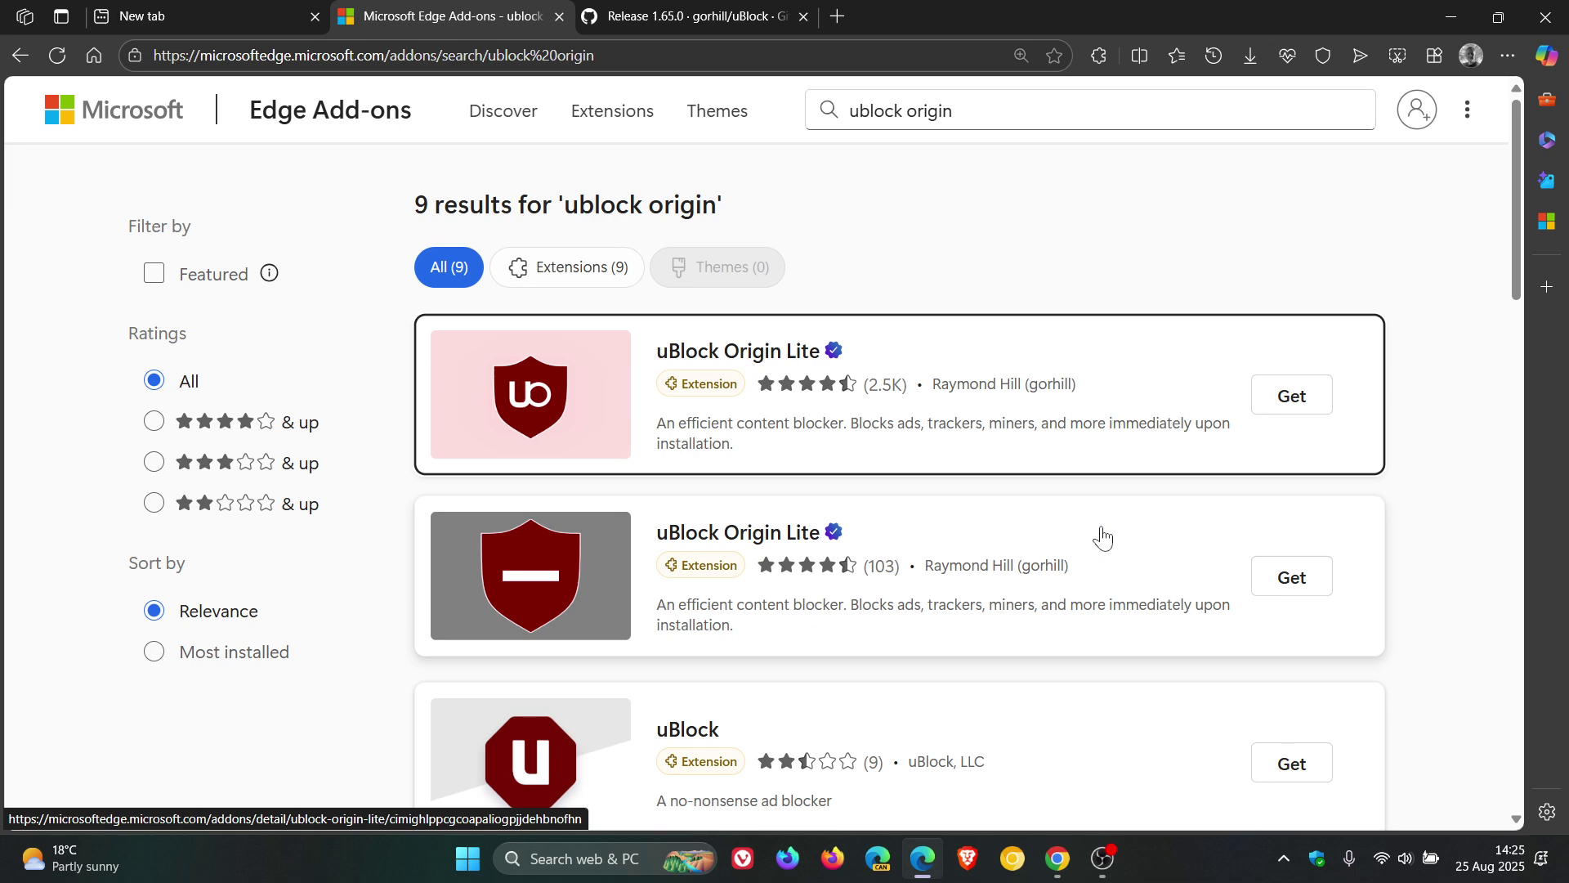
{"action": "scroll", "coordinate": [1462, 412], "scroll_direction": "down", "scroll_amount": 10}
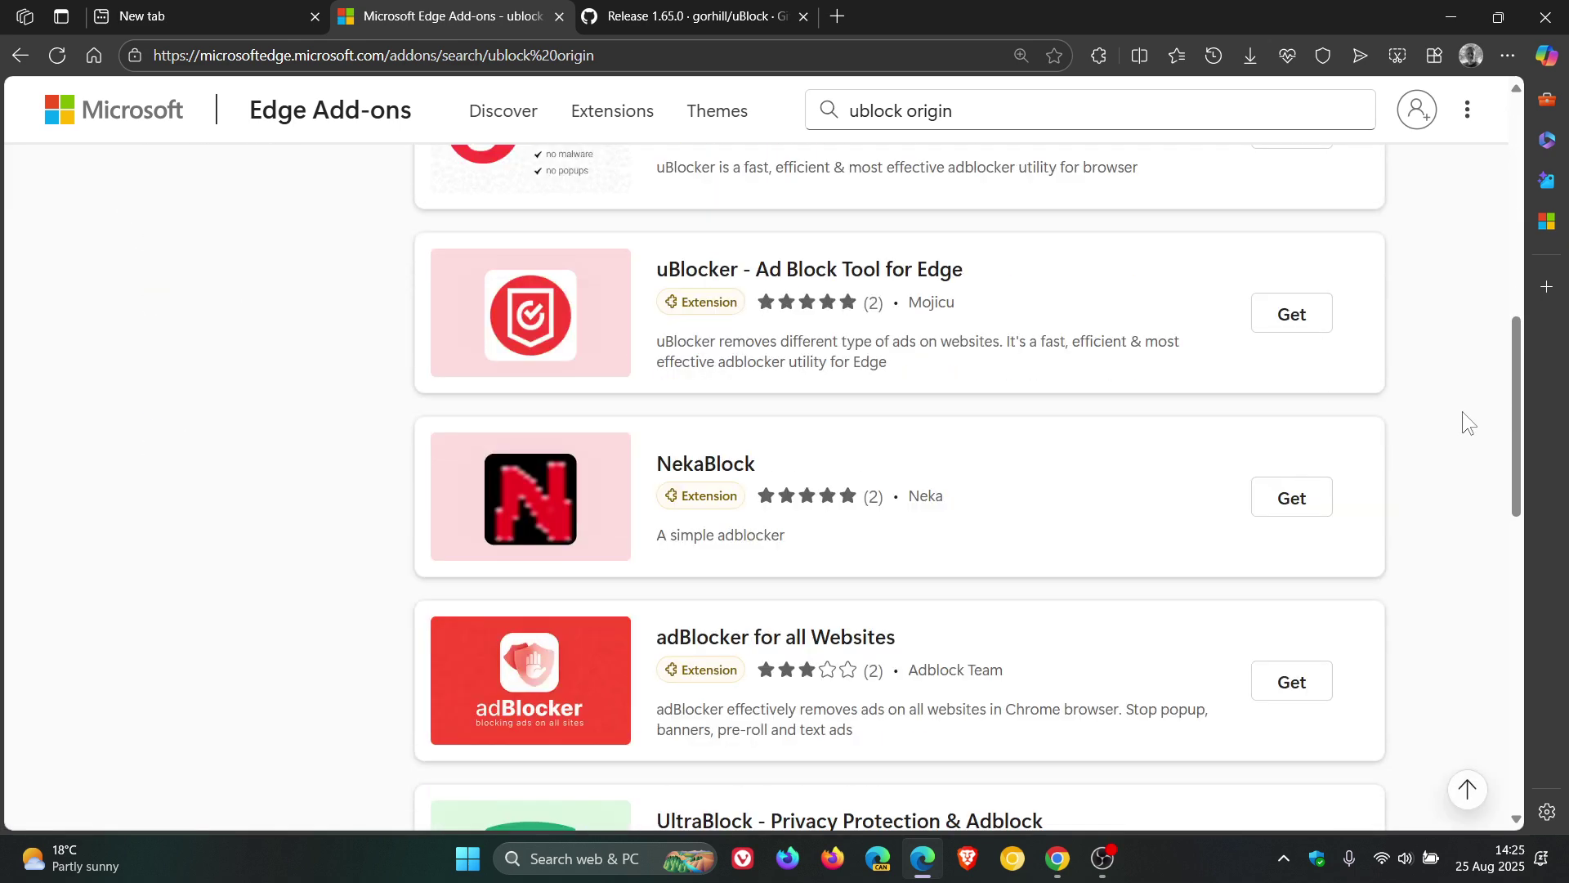
{"action": "scroll", "coordinate": [1463, 411], "scroll_direction": "up", "scroll_amount": 10}
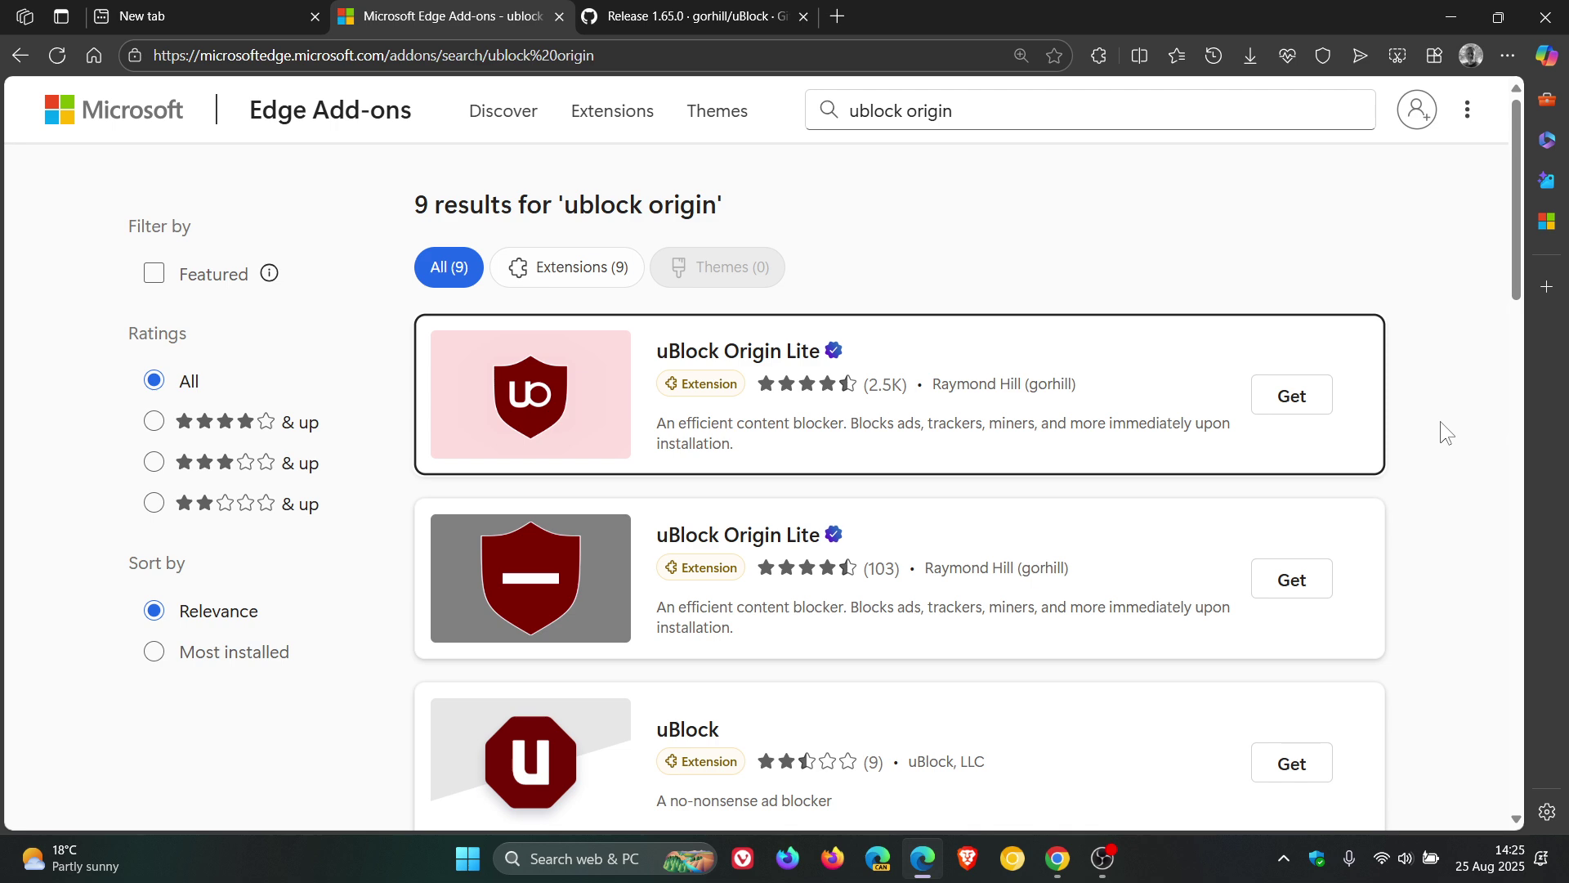
- Review the GitHub Release 1.65.0 assets, including uBlock0_1.65.0.chromium.zip (3.92 MB)
{"action": "left_click", "coordinate": [720, 20]}
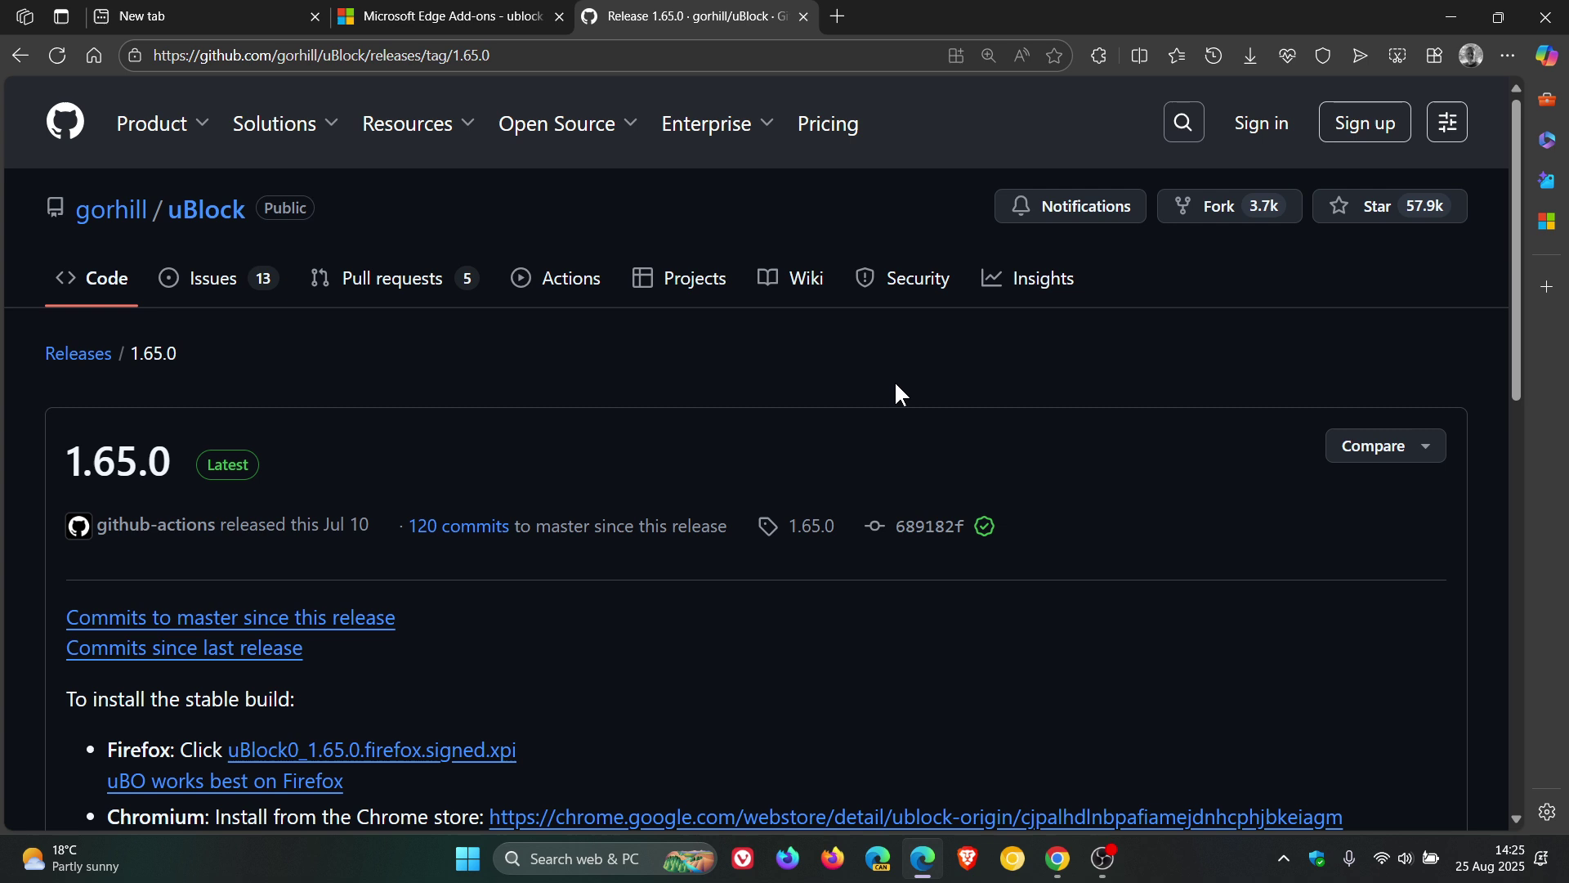
{"action": "scroll", "coordinate": [1128, 424], "scroll_direction": "down", "scroll_amount": 6}
{"action": "scroll", "coordinate": [1128, 424], "scroll_direction": "down", "scroll_amount": 5}
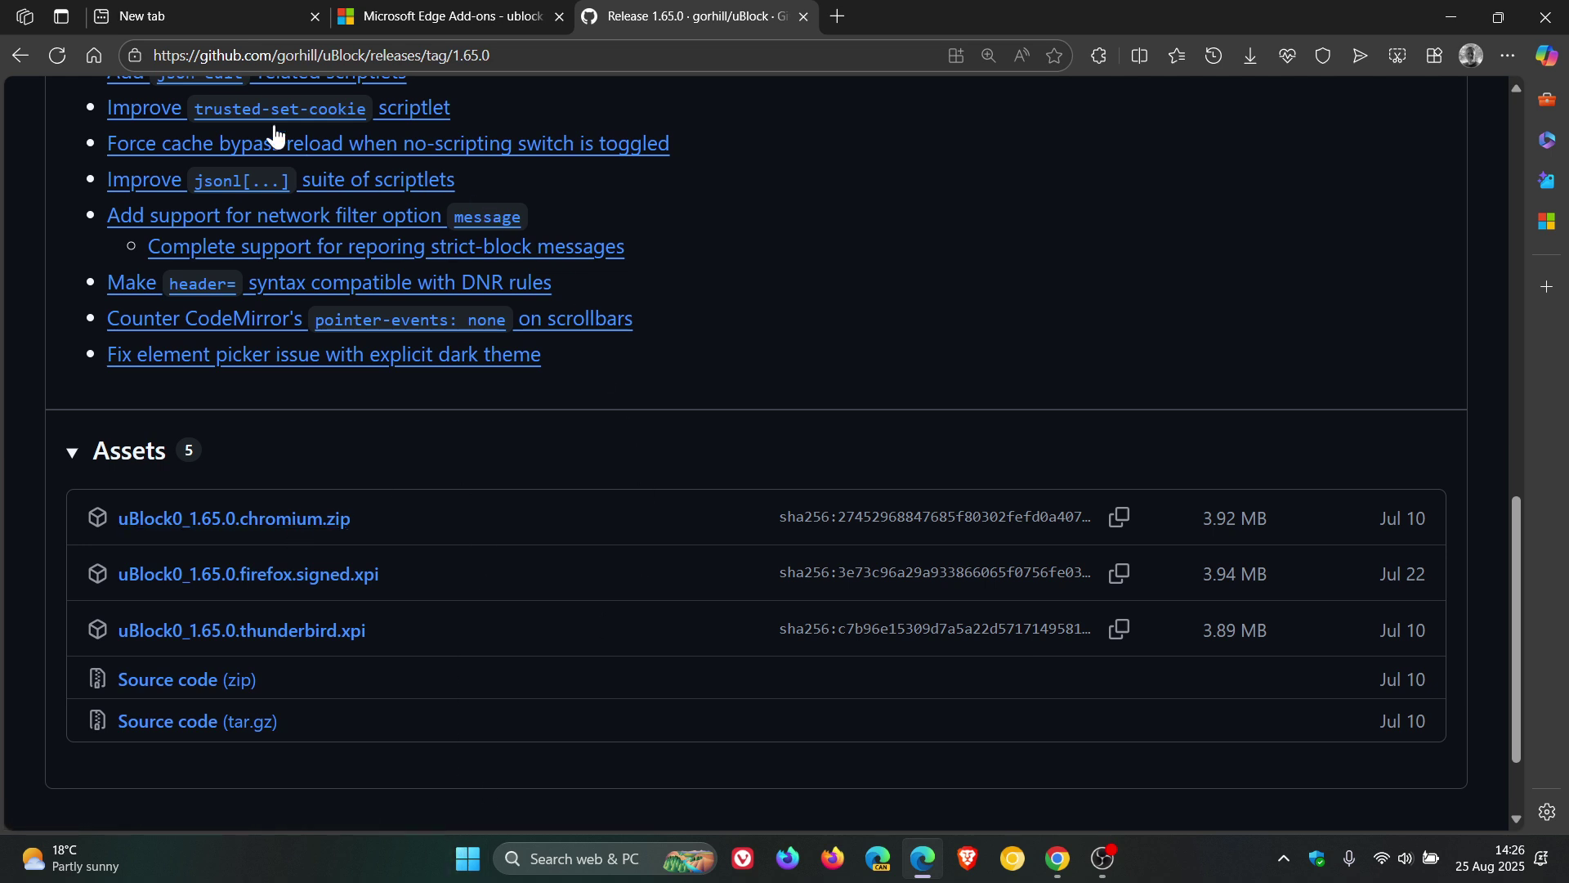
- Open the Downloads folder in File Explorer and extract the uBlock0_1.65.0.chromium zip archive
{"action": "left_click", "coordinate": [267, 29]}
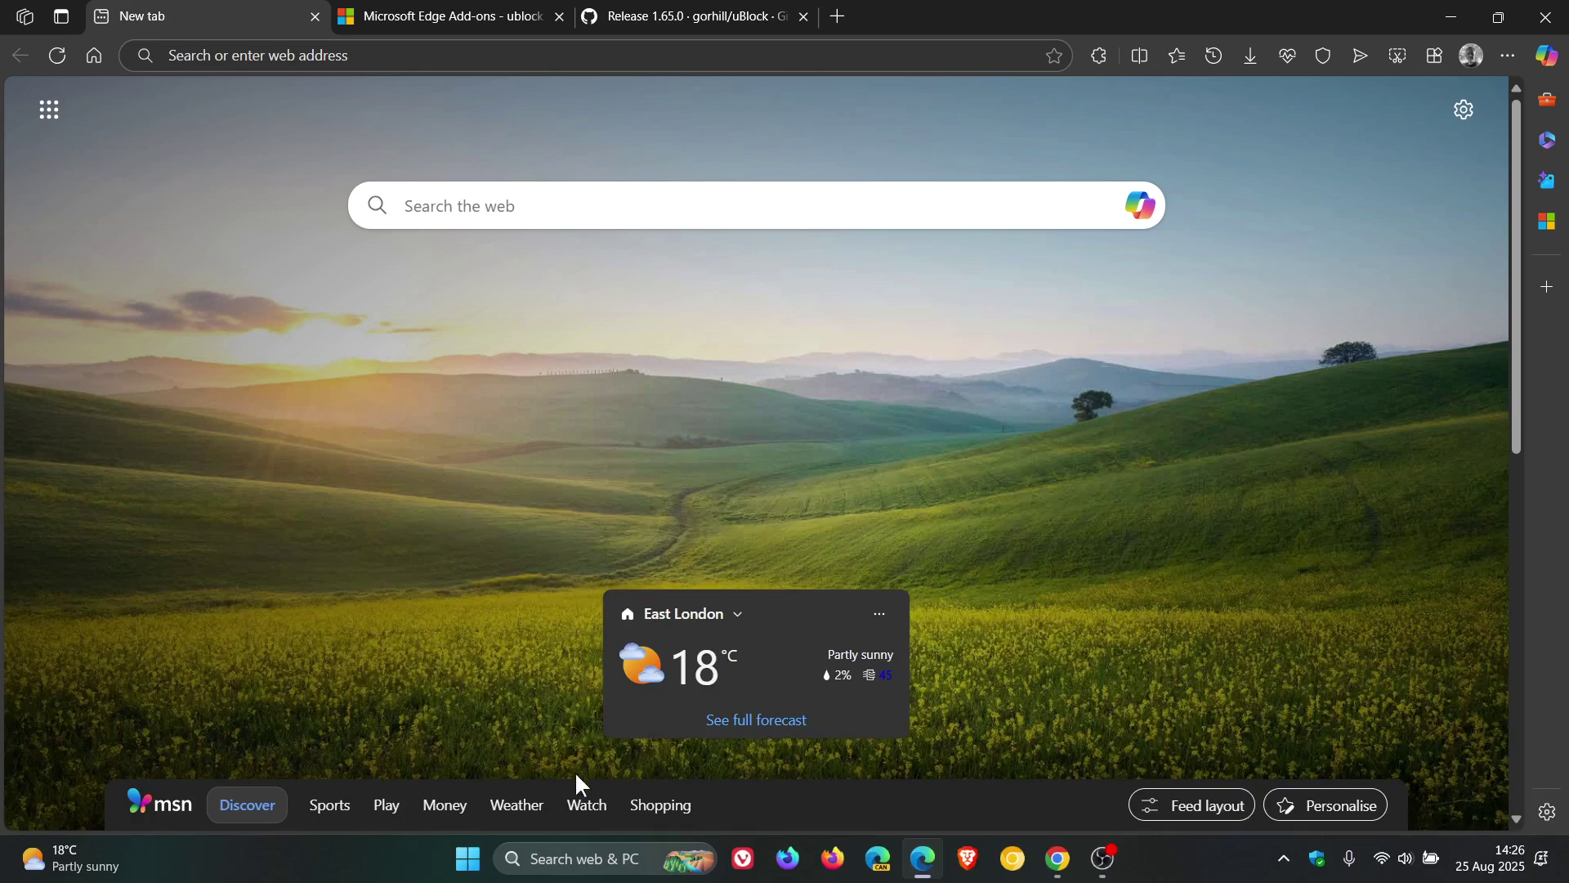
{"action": "left_click", "coordinate": [467, 857]}
{"action": "left_click", "coordinate": [955, 789]}
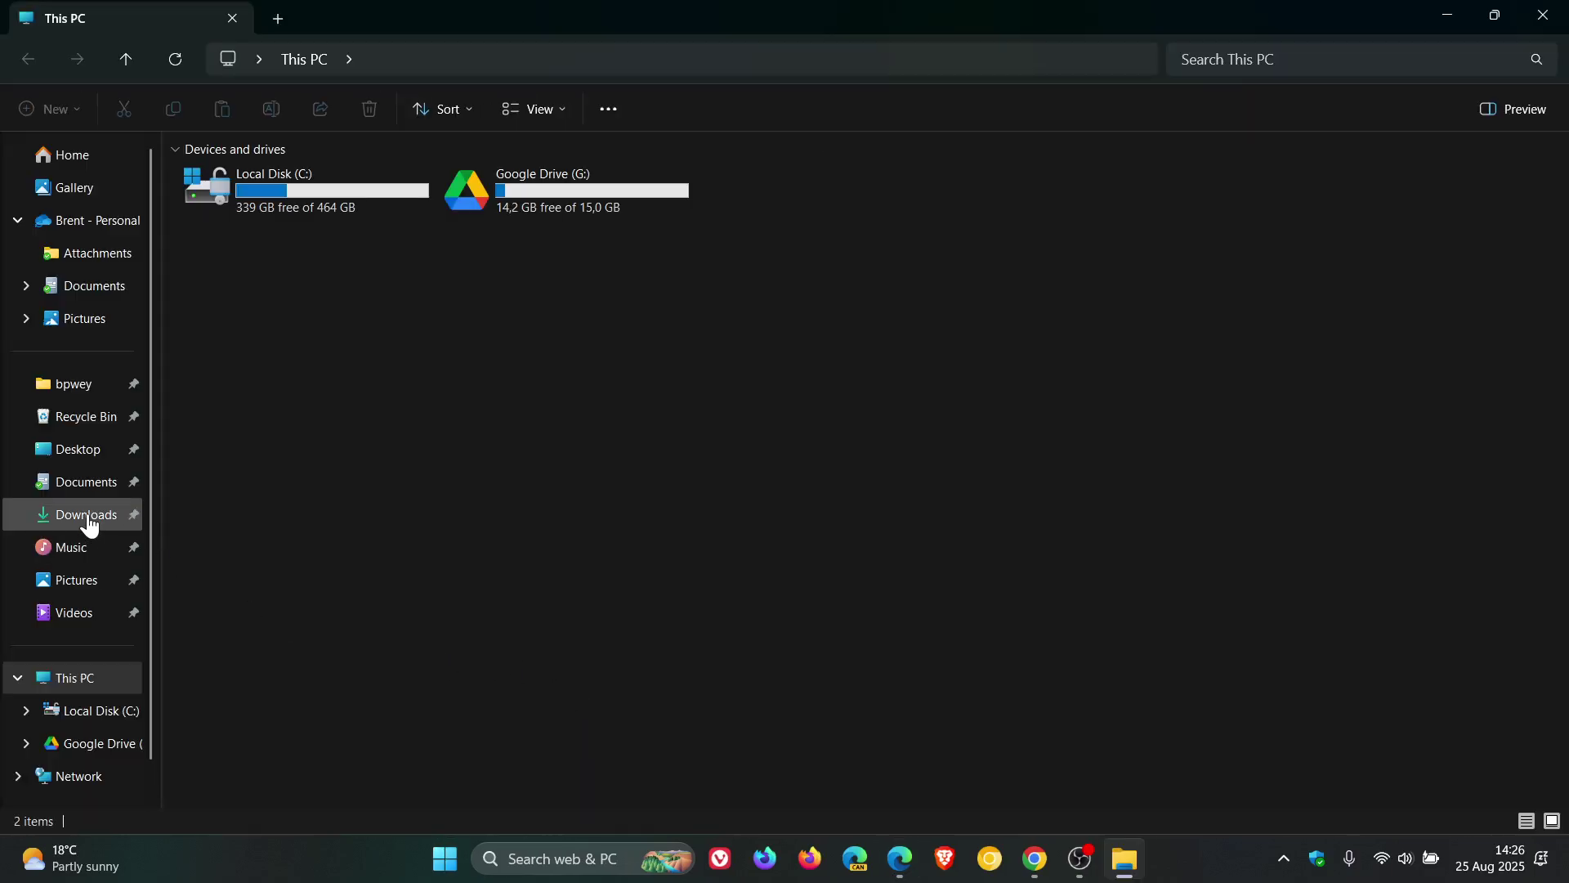
{"action": "left_click", "coordinate": [90, 521]}
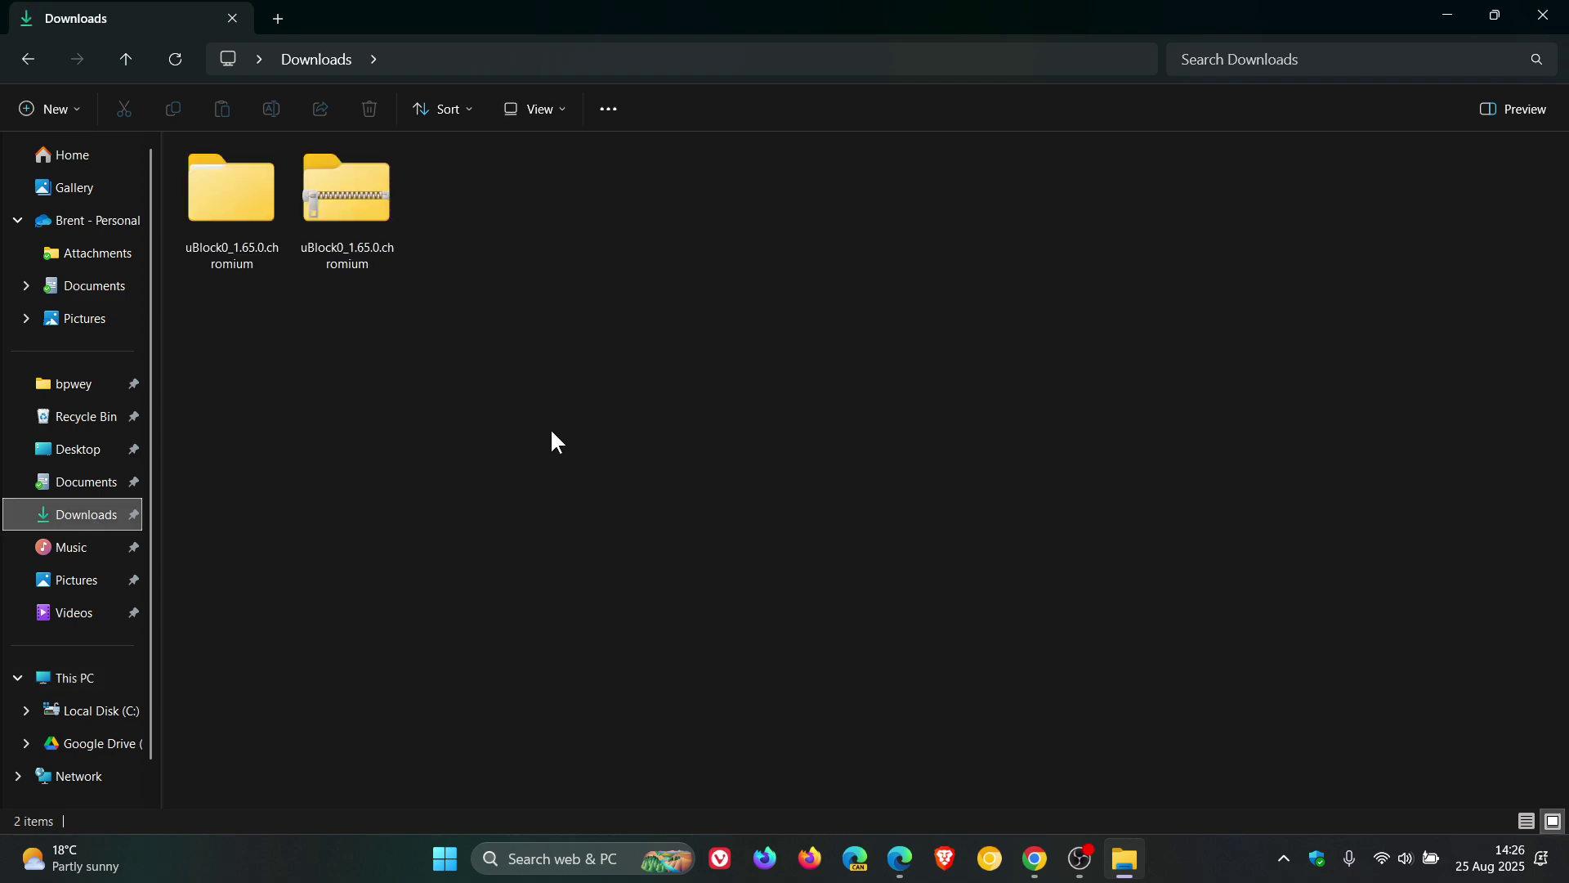
{"action": "double_click", "coordinate": [360, 206]}
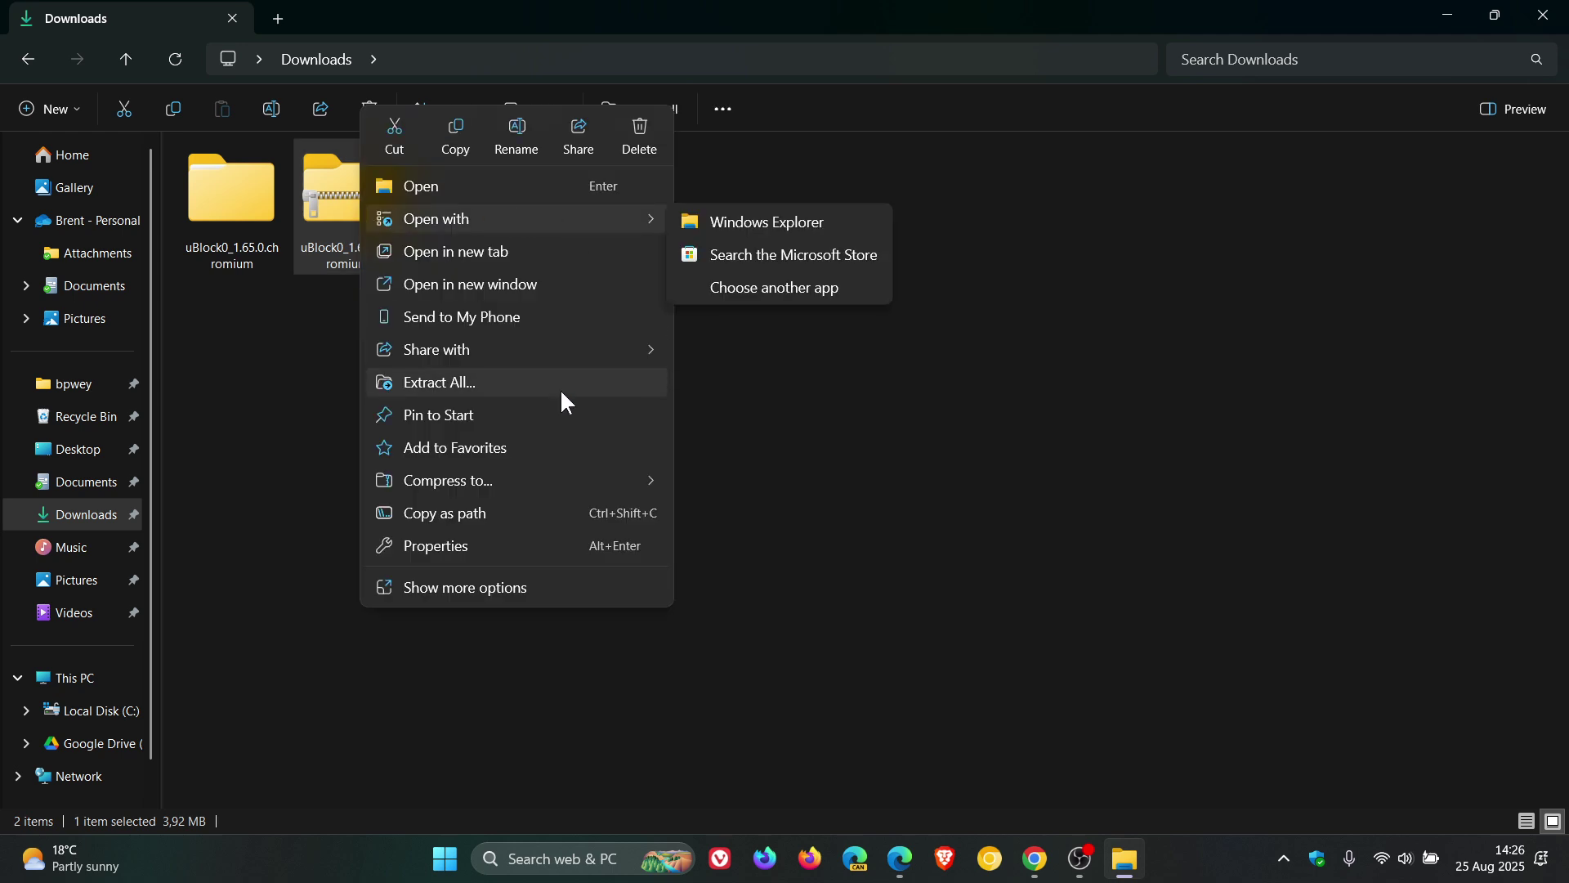
{"action": "left_click", "coordinate": [1092, 321]}
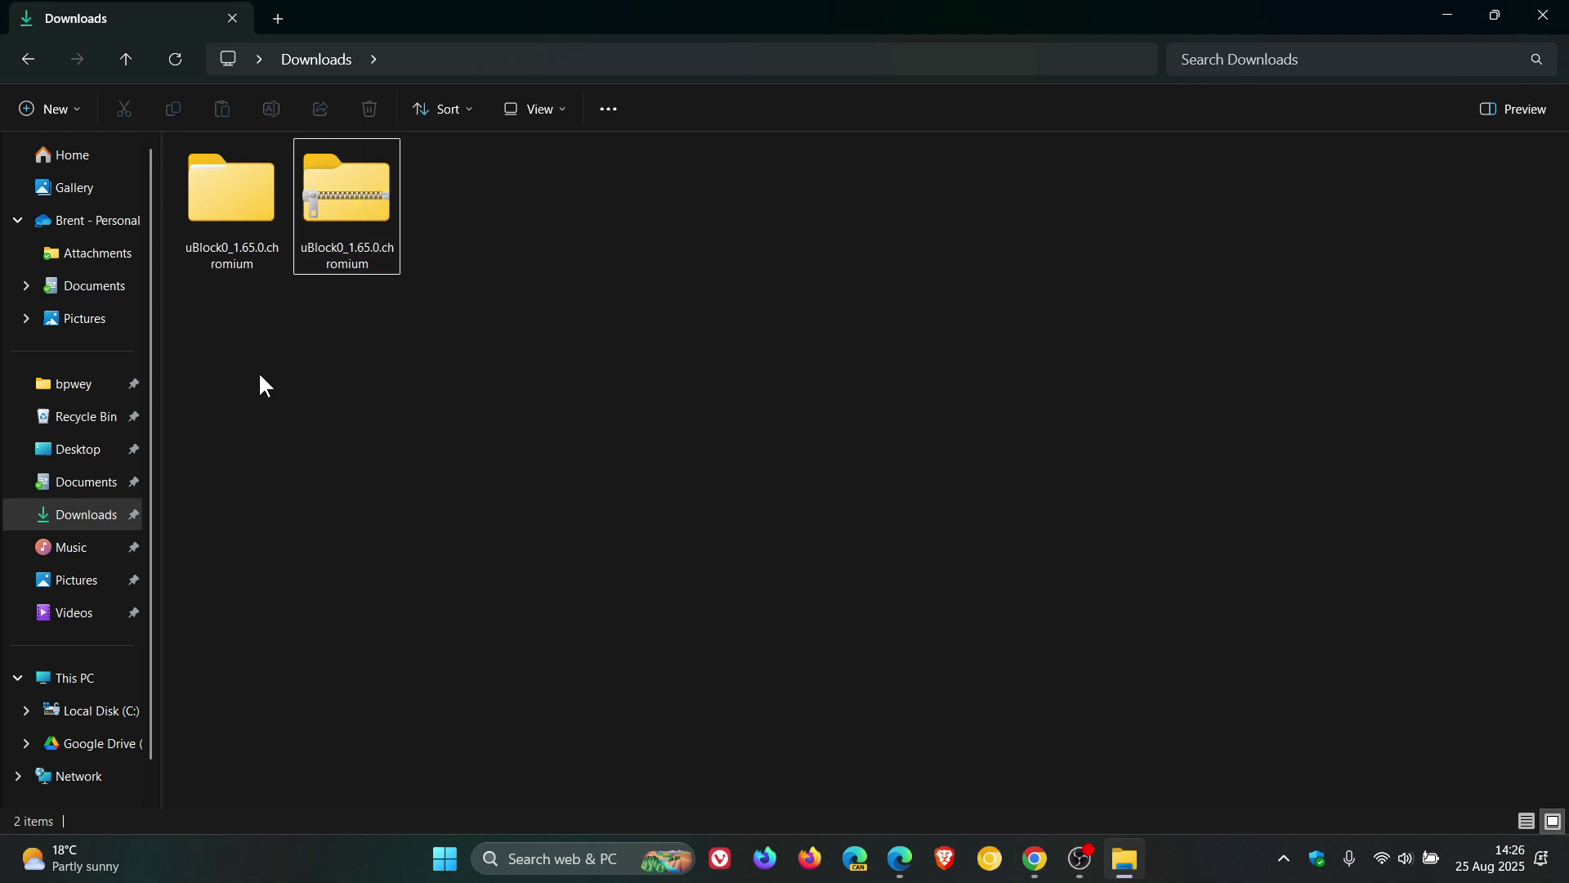
- Browse into the extracted uBlock0.chromium folder, then go back up to Downloads
{"action": "double_click", "coordinate": [224, 194]}
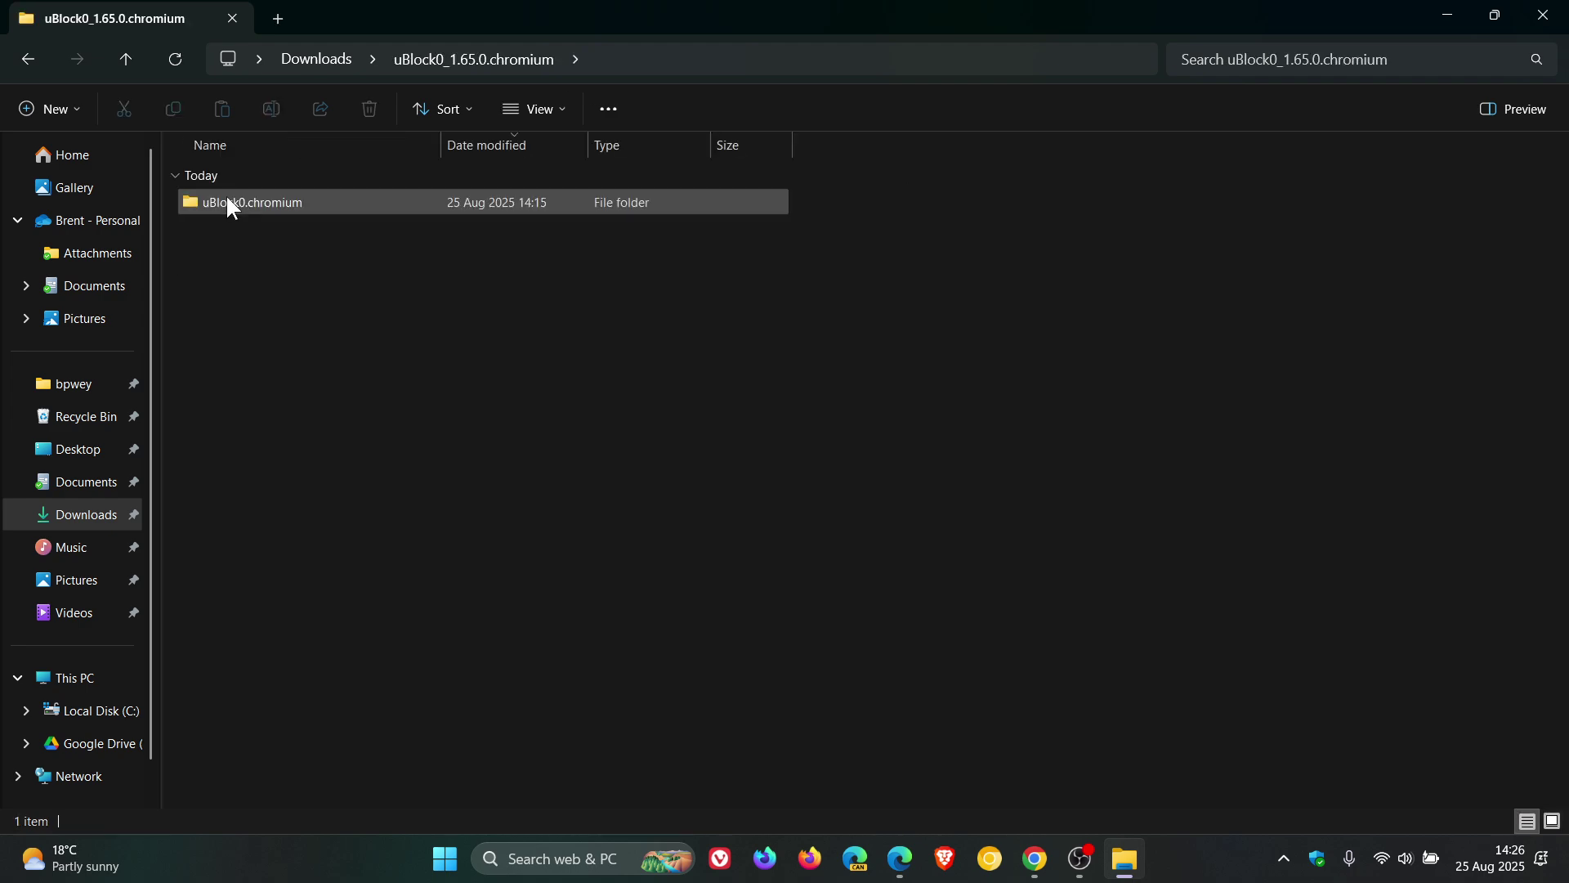
{"action": "double_click", "coordinate": [225, 195]}
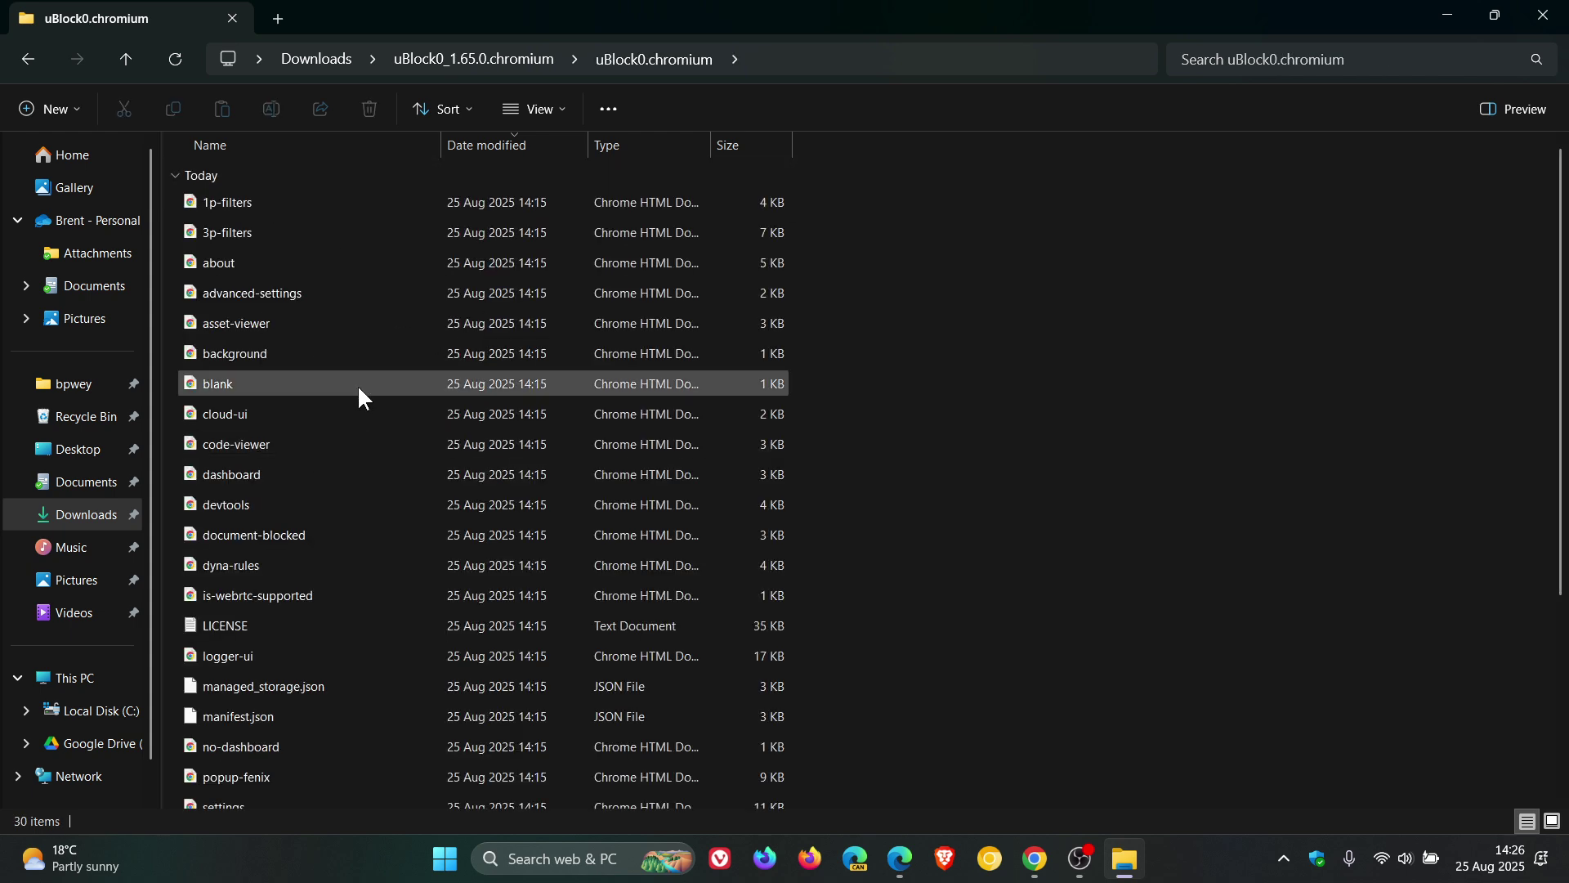
{"action": "left_click", "coordinate": [30, 60]}
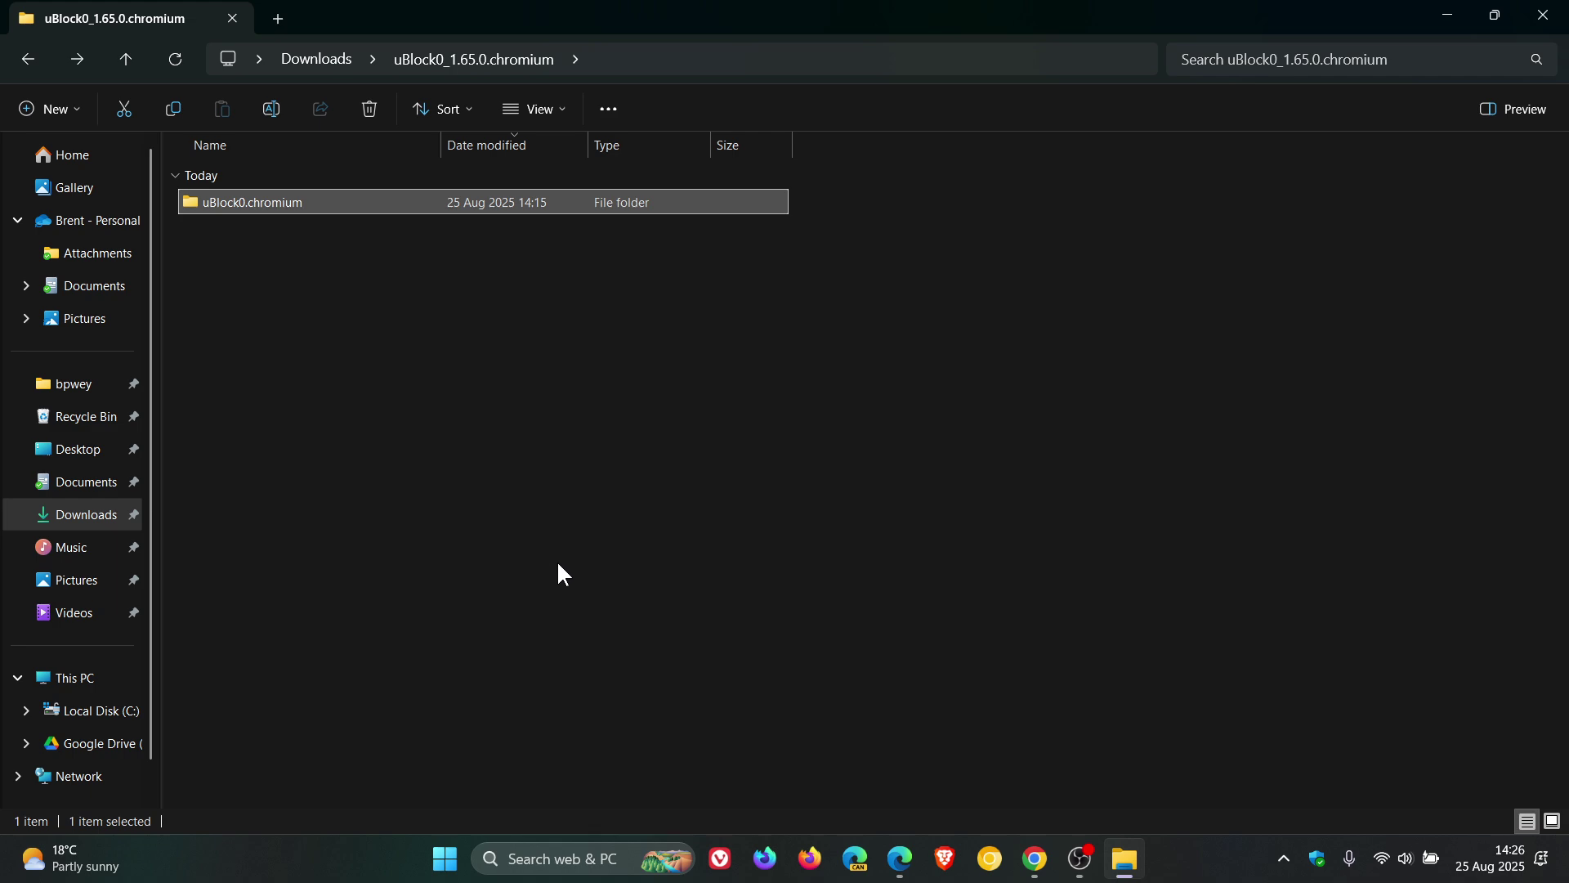
{"action": "left_click", "coordinate": [124, 65]}
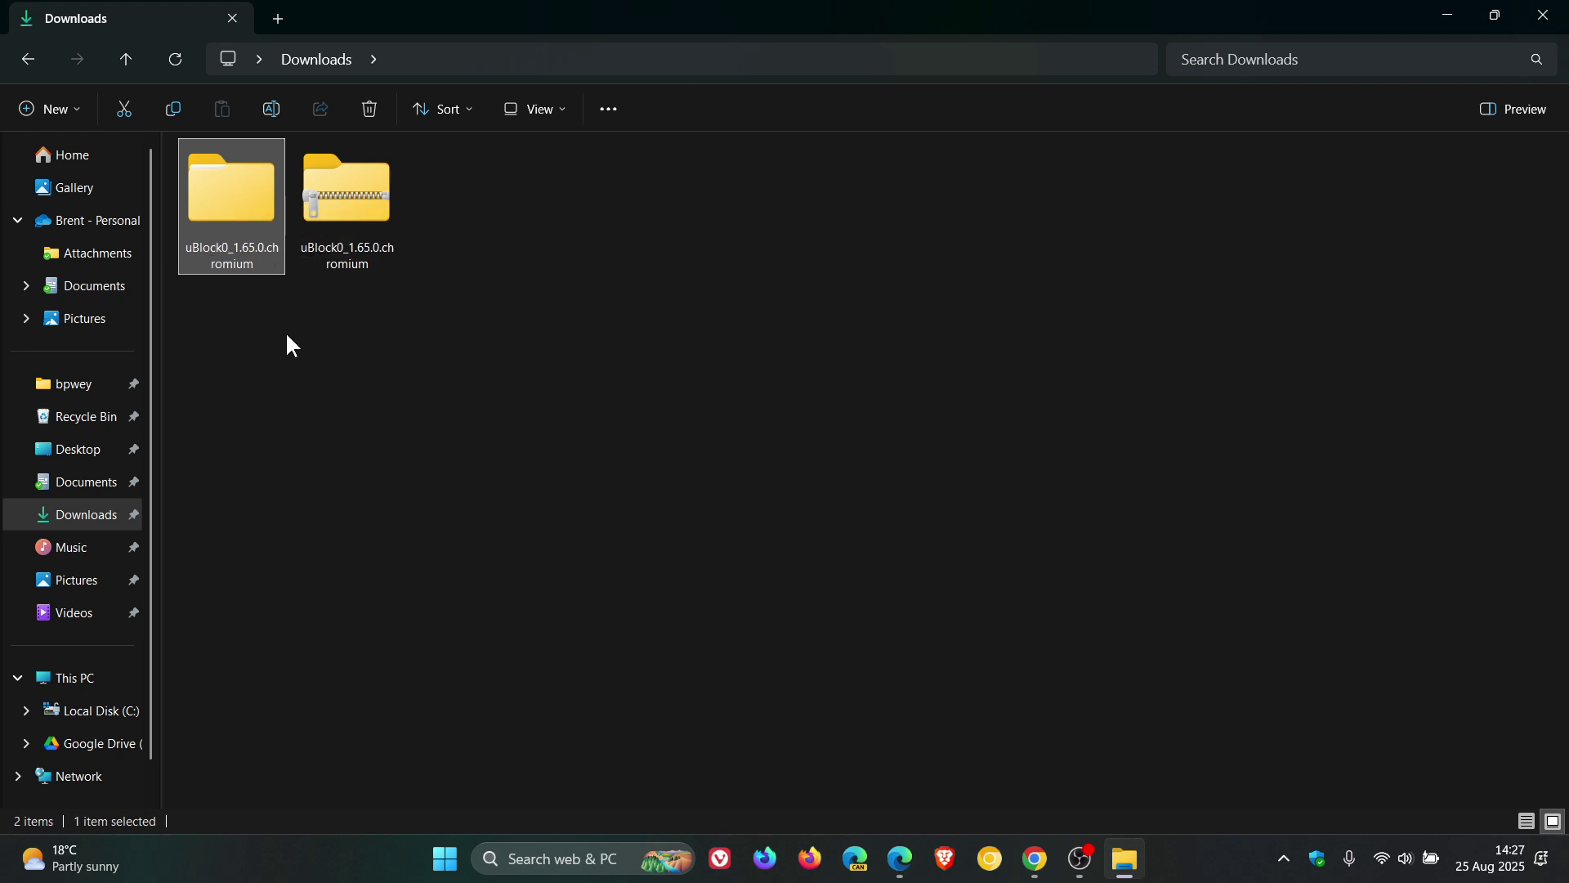
{"action": "mouse_move", "coordinate": [233, 187]}
- Go to Edge's Manage extensions page and switch Developer mode on
{"action": "left_click", "coordinate": [899, 858]}
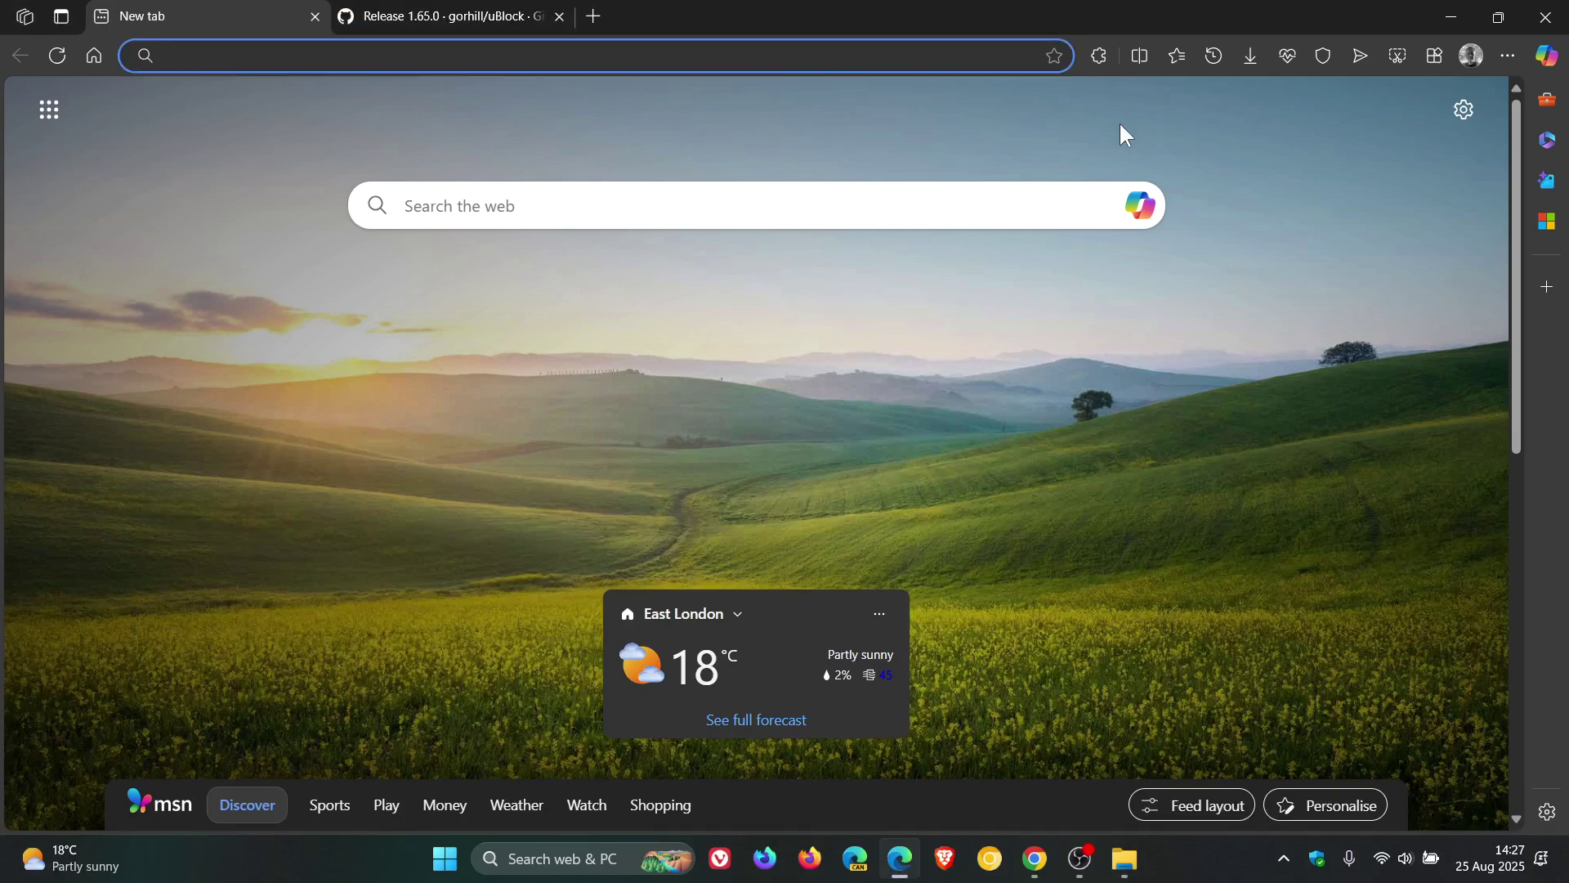
{"action": "left_click", "coordinate": [1097, 47]}
{"action": "left_click", "coordinate": [929, 214]}
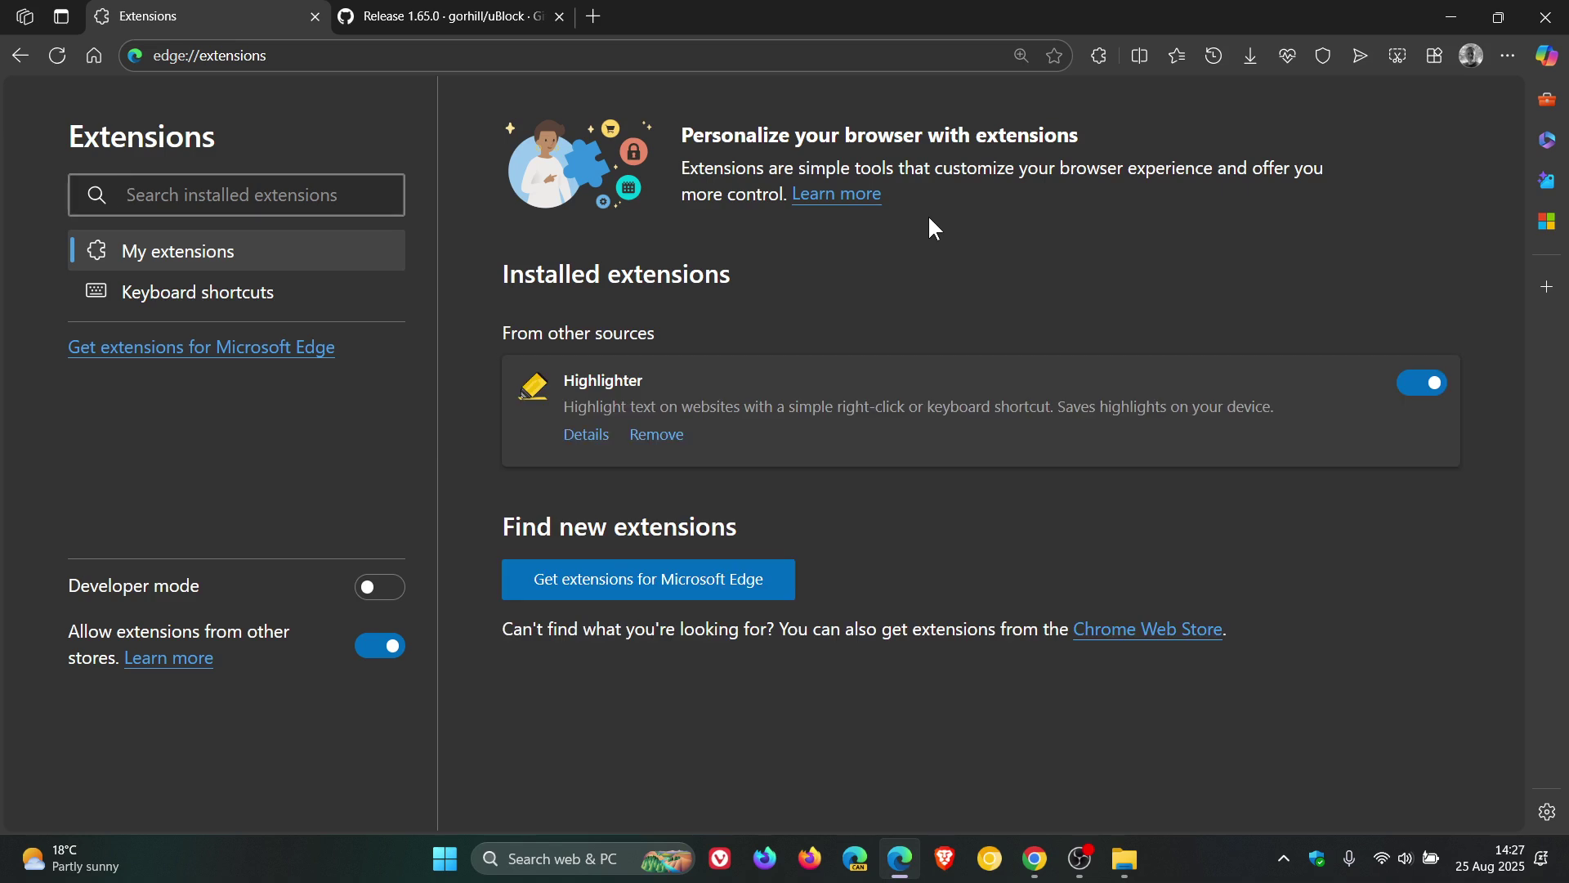
{"action": "left_click", "coordinate": [398, 597]}
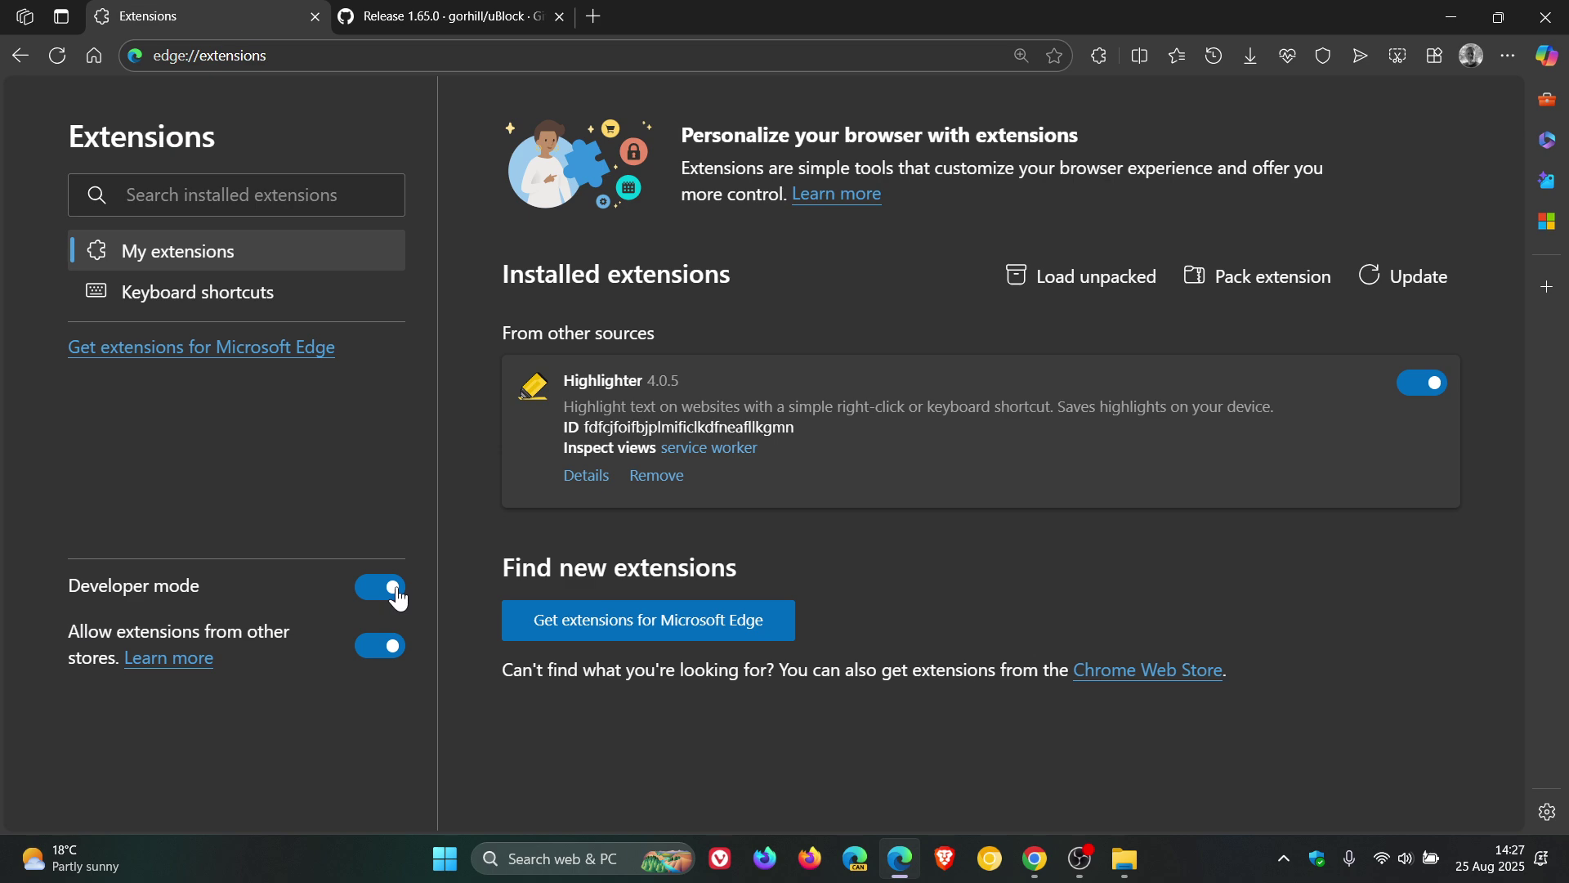
- Use Load unpacked to pick the uBlock0.chromium folder inside uBlock0_1.65.0.chromium
{"action": "left_click", "coordinate": [1075, 280]}
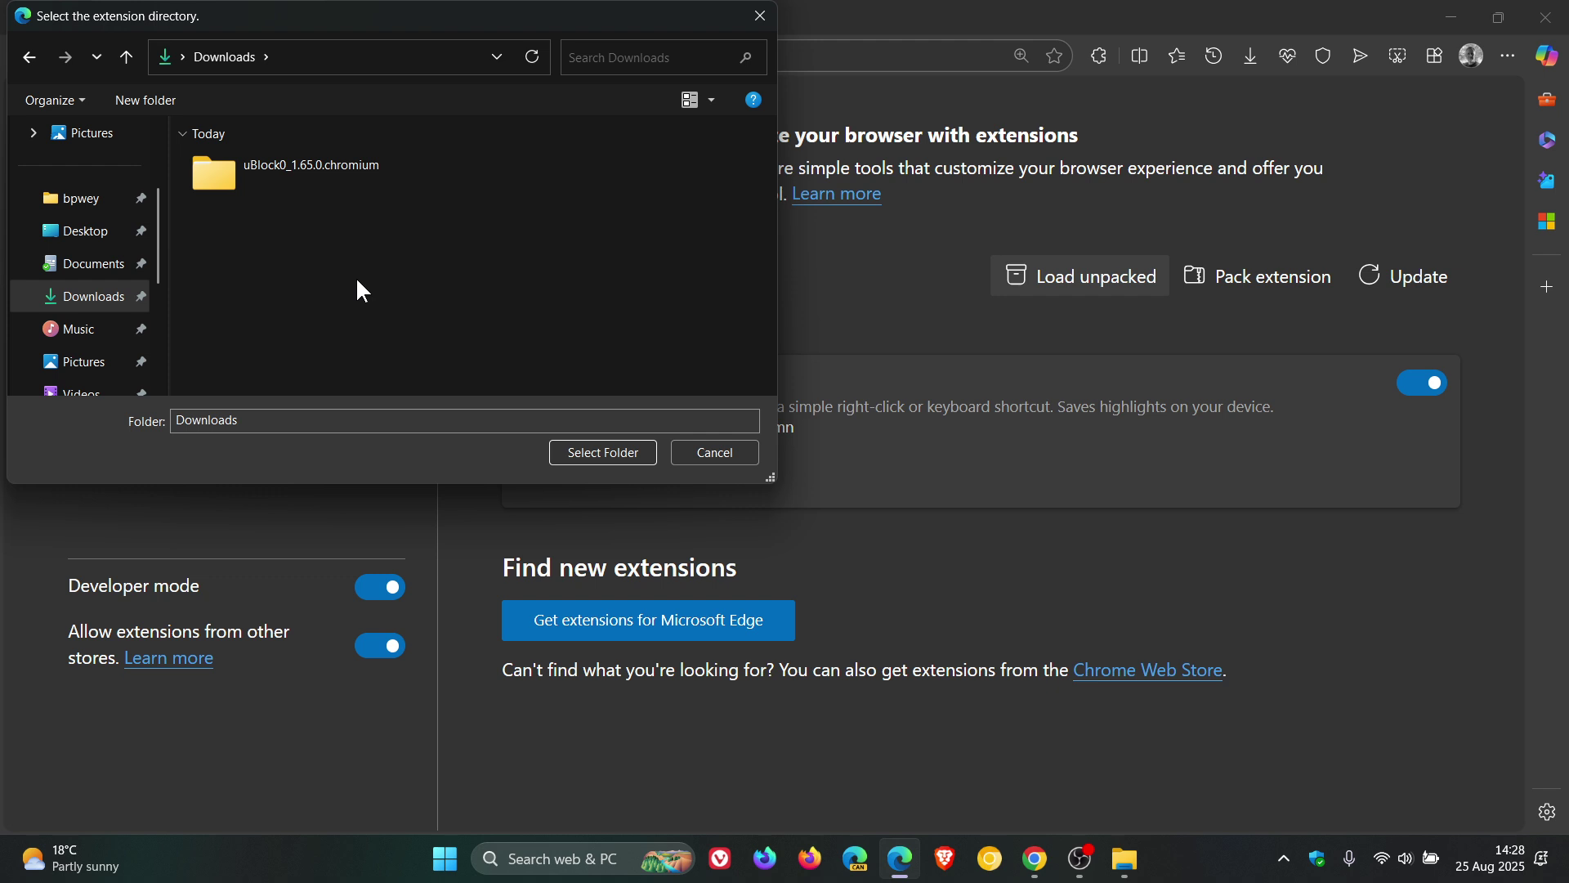
{"action": "double_click", "coordinate": [217, 185]}
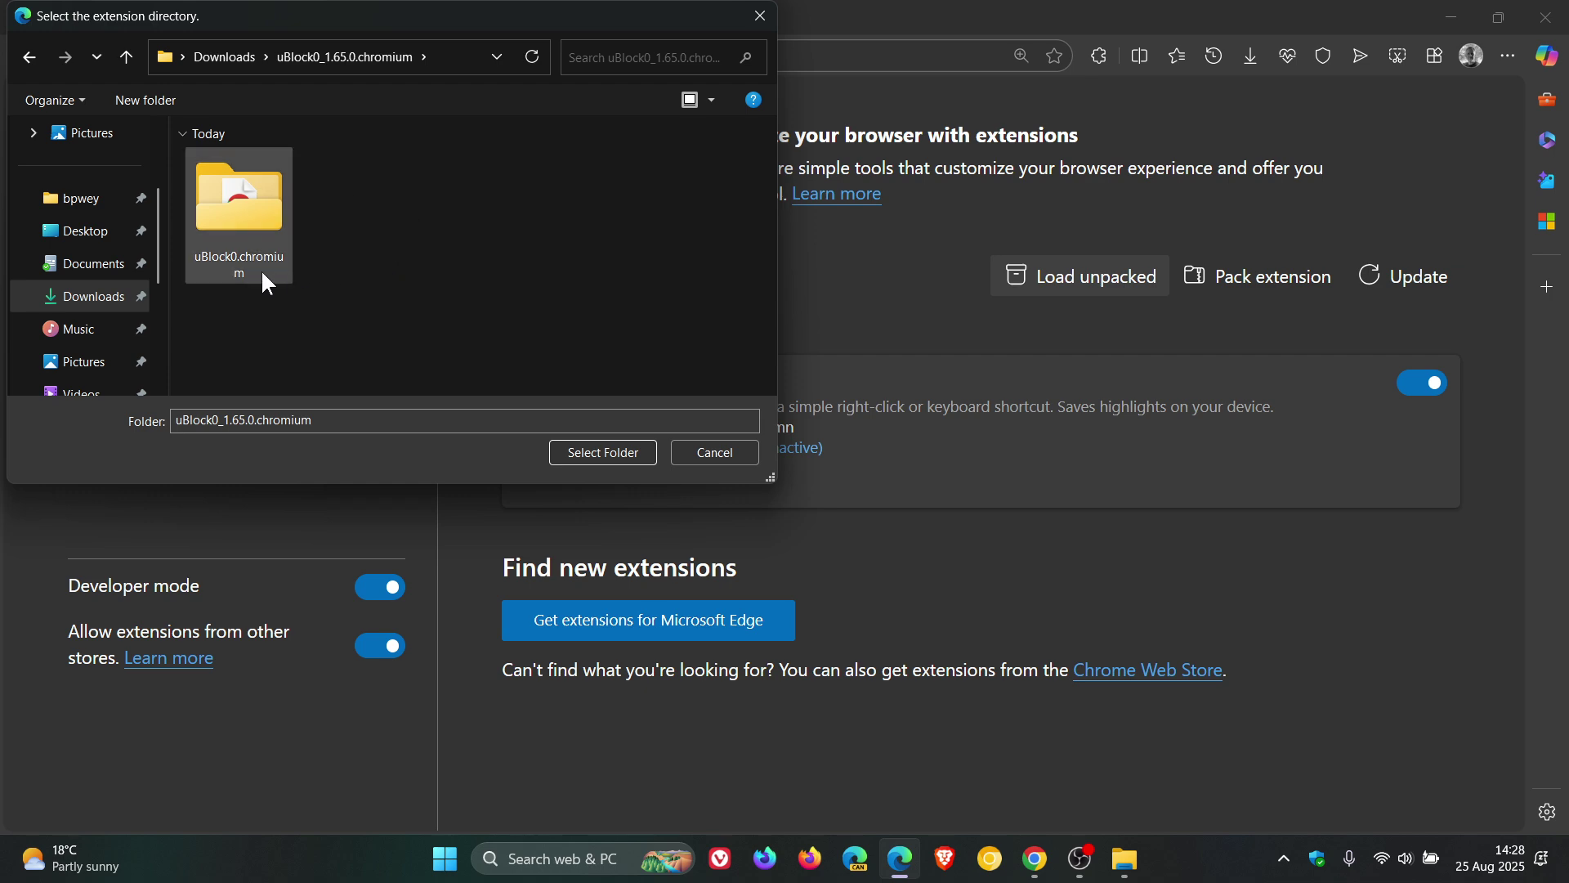
{"action": "left_click", "coordinate": [264, 209]}
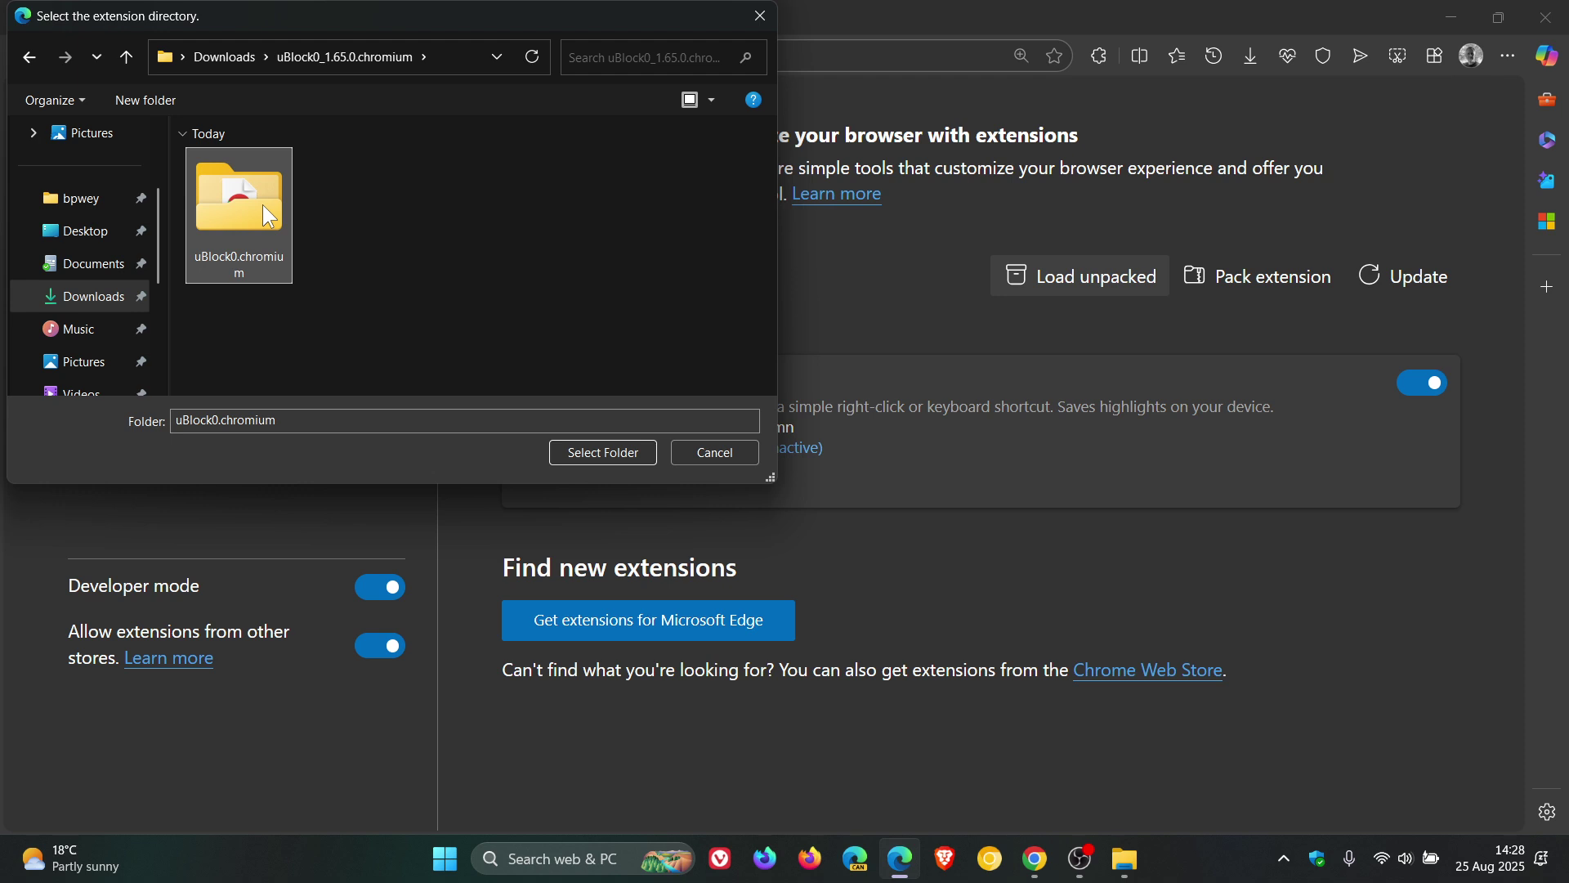
- Load the chosen folder as uBlock Origin 1.65.0 and clear its Manifest V2 warning
{"action": "left_click", "coordinate": [625, 446]}
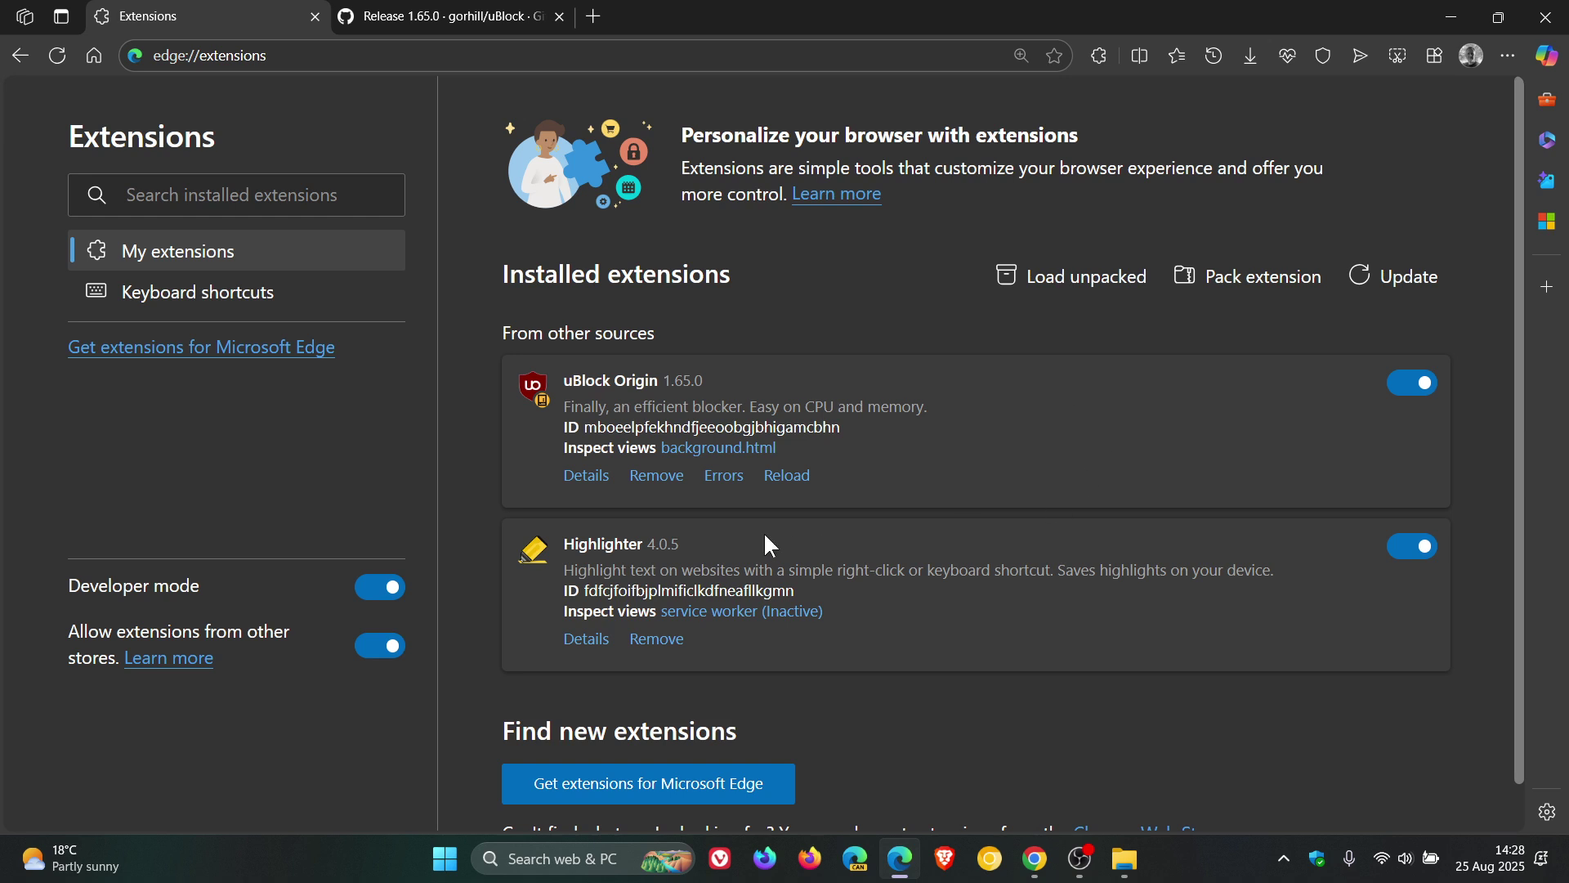
{"action": "left_click", "coordinate": [721, 478]}
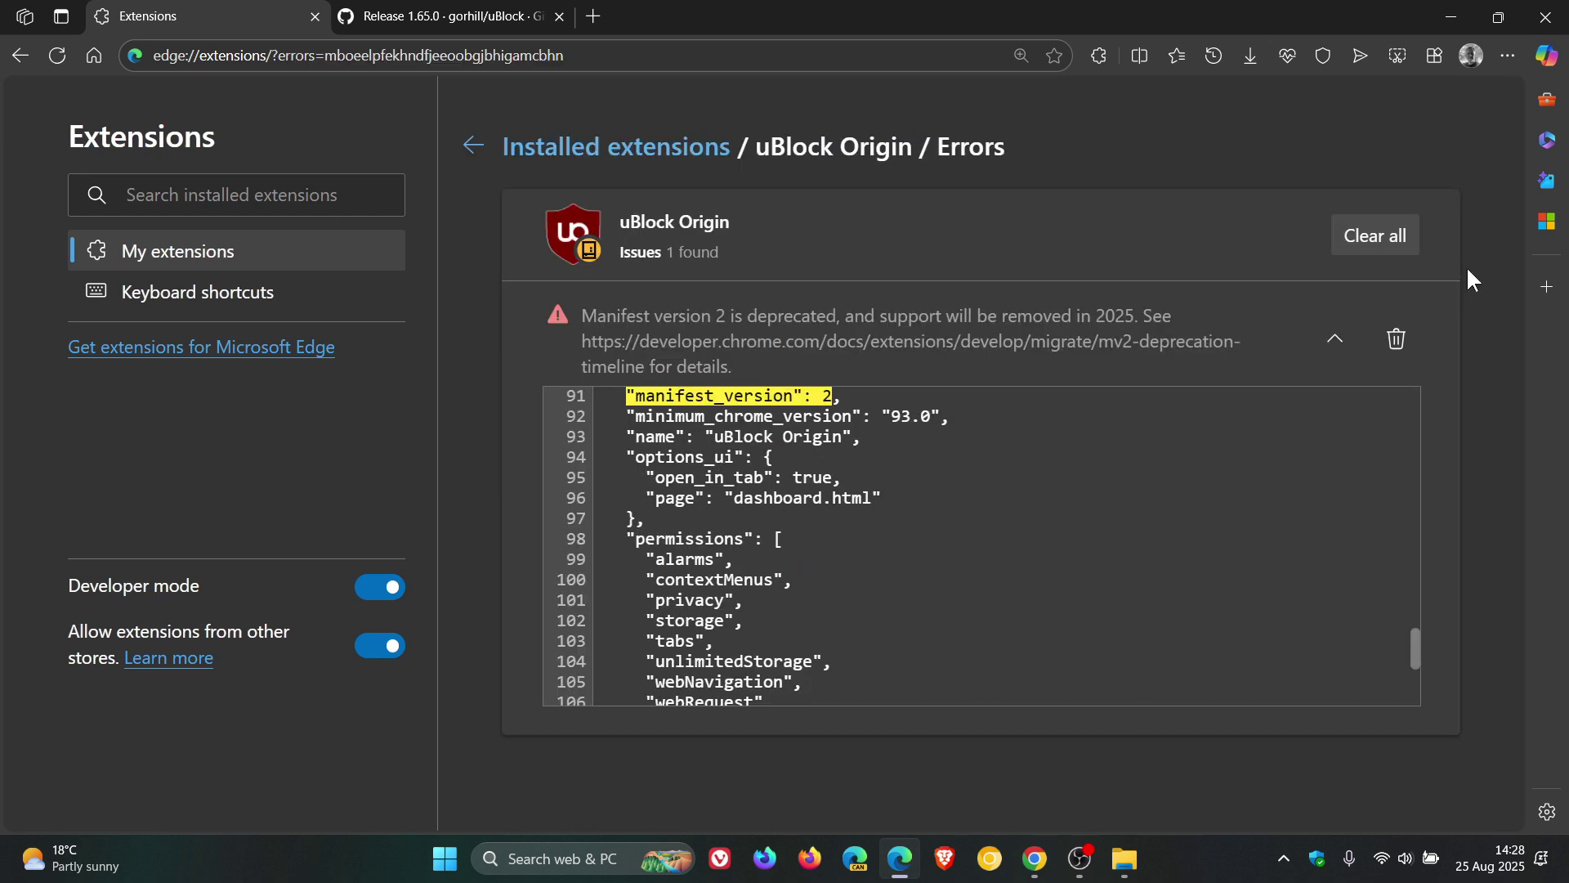
{"action": "left_click", "coordinate": [1401, 236]}
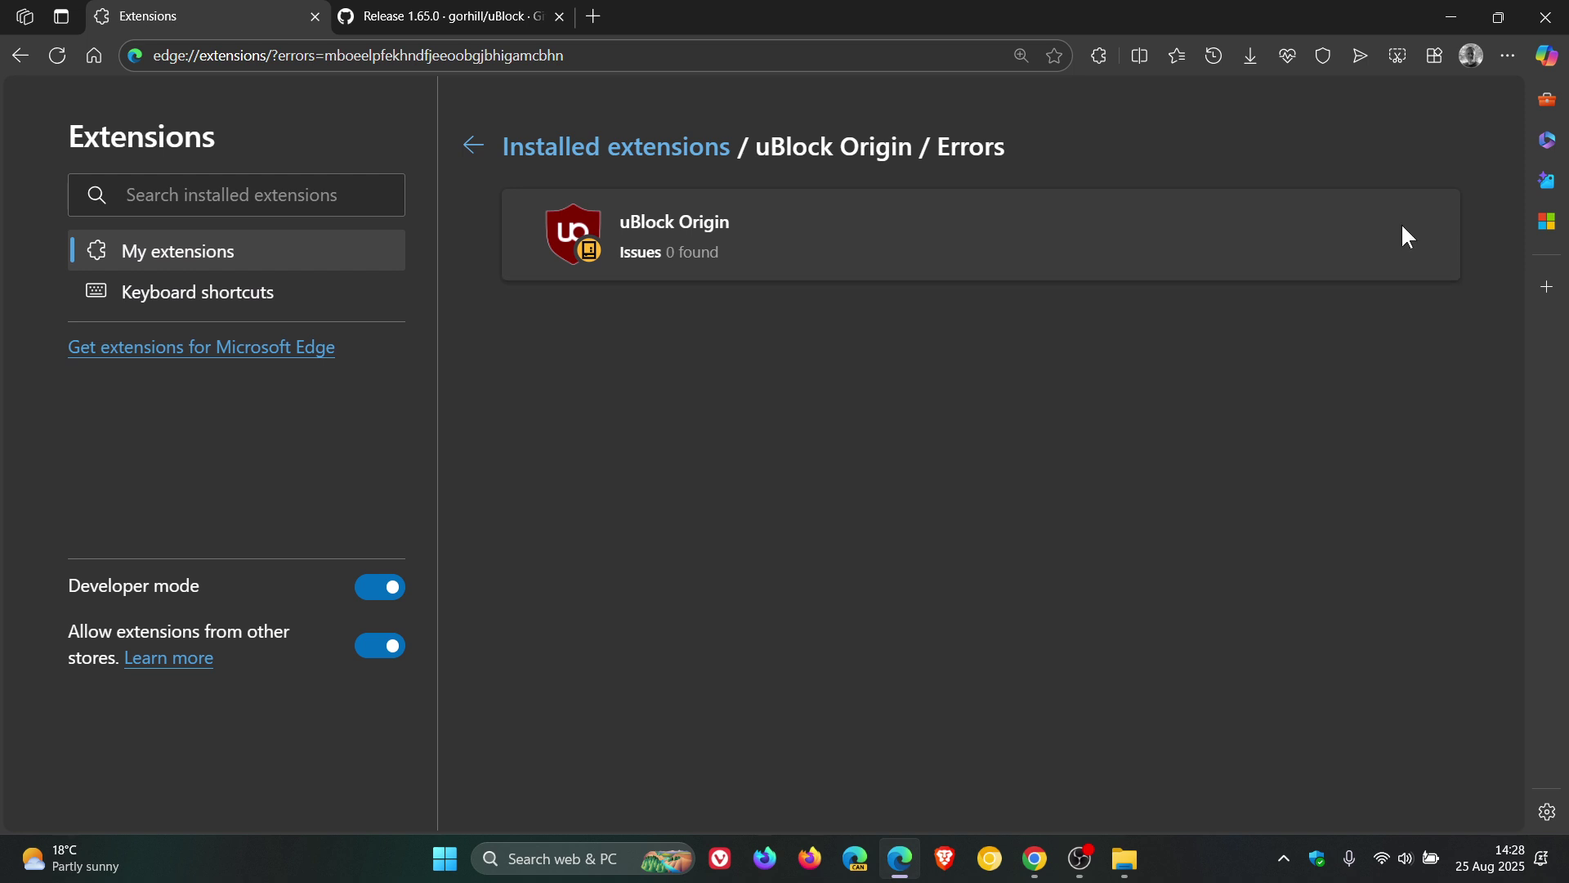
{"action": "left_click", "coordinate": [468, 148]}
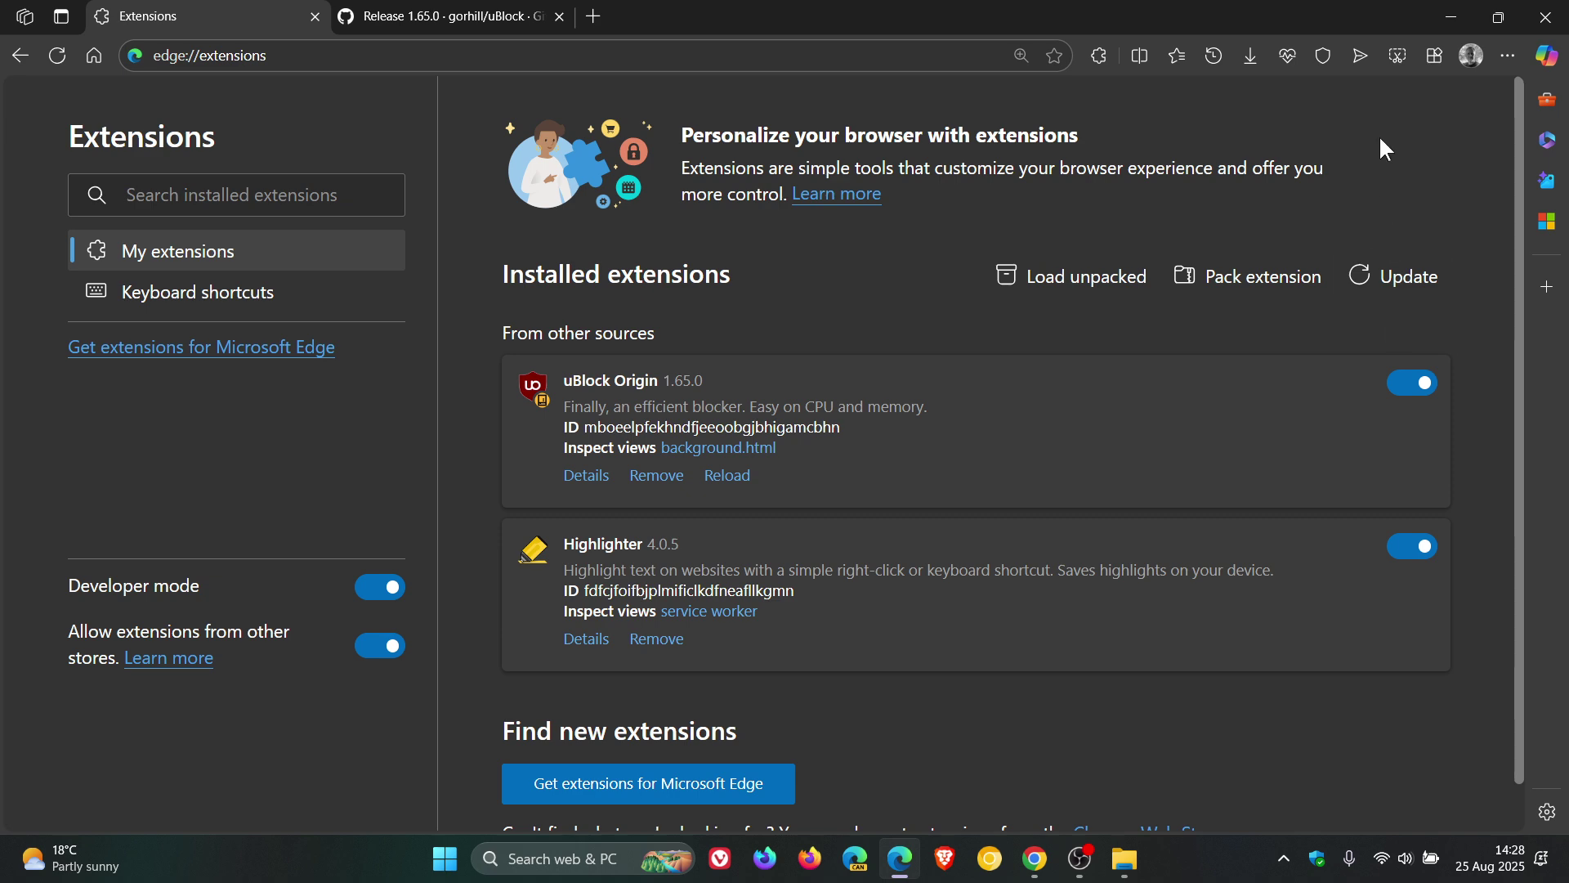
{"action": "left_click", "coordinate": [1098, 54]}
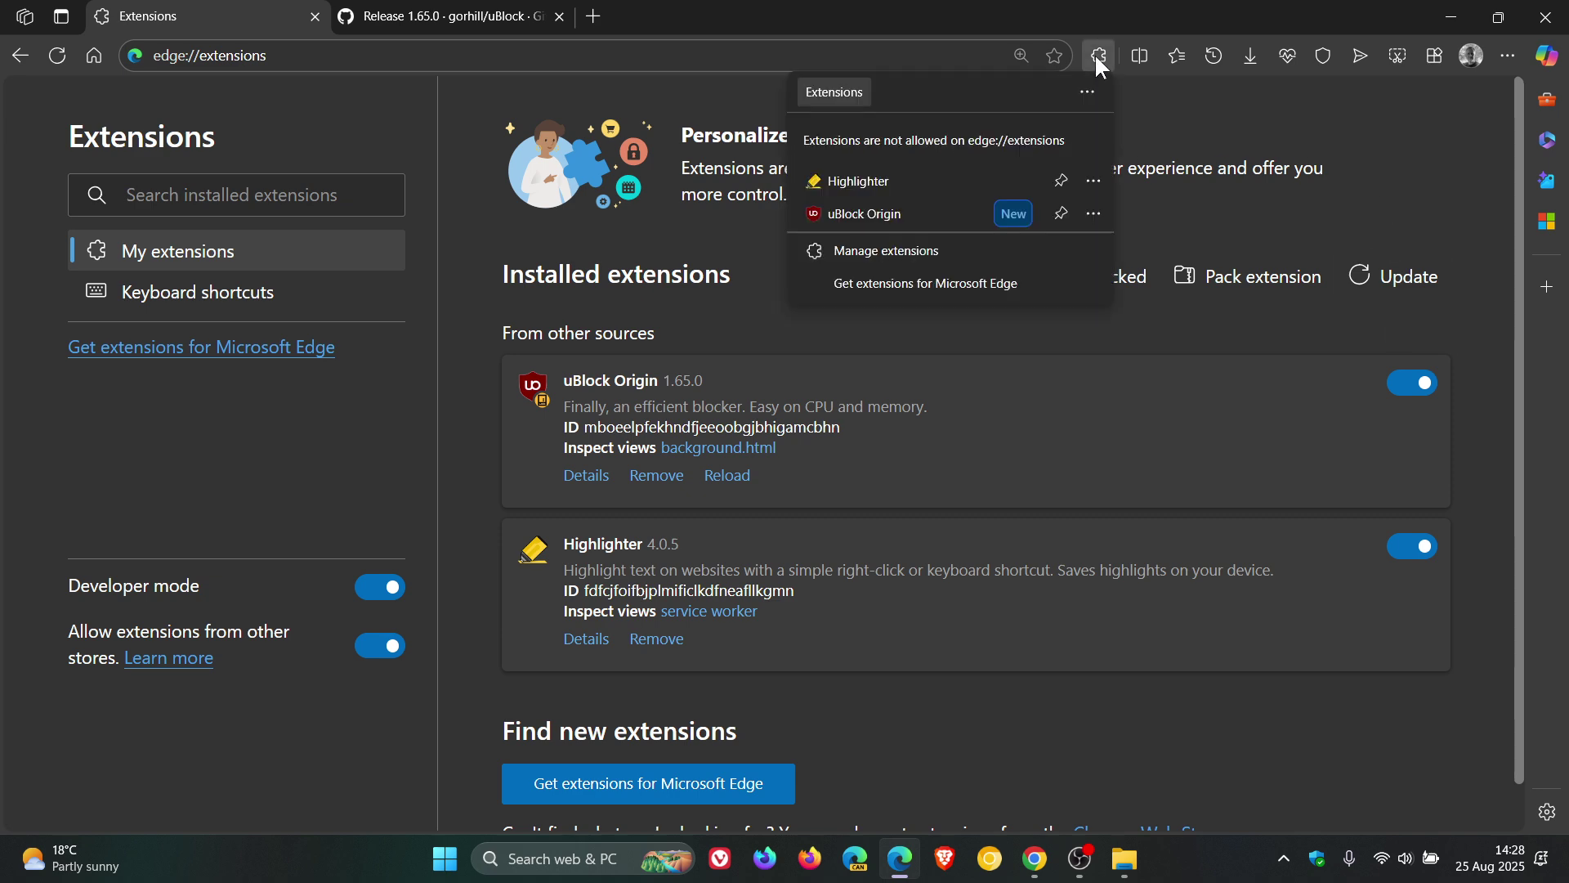
{"action": "left_click", "coordinate": [903, 218]}
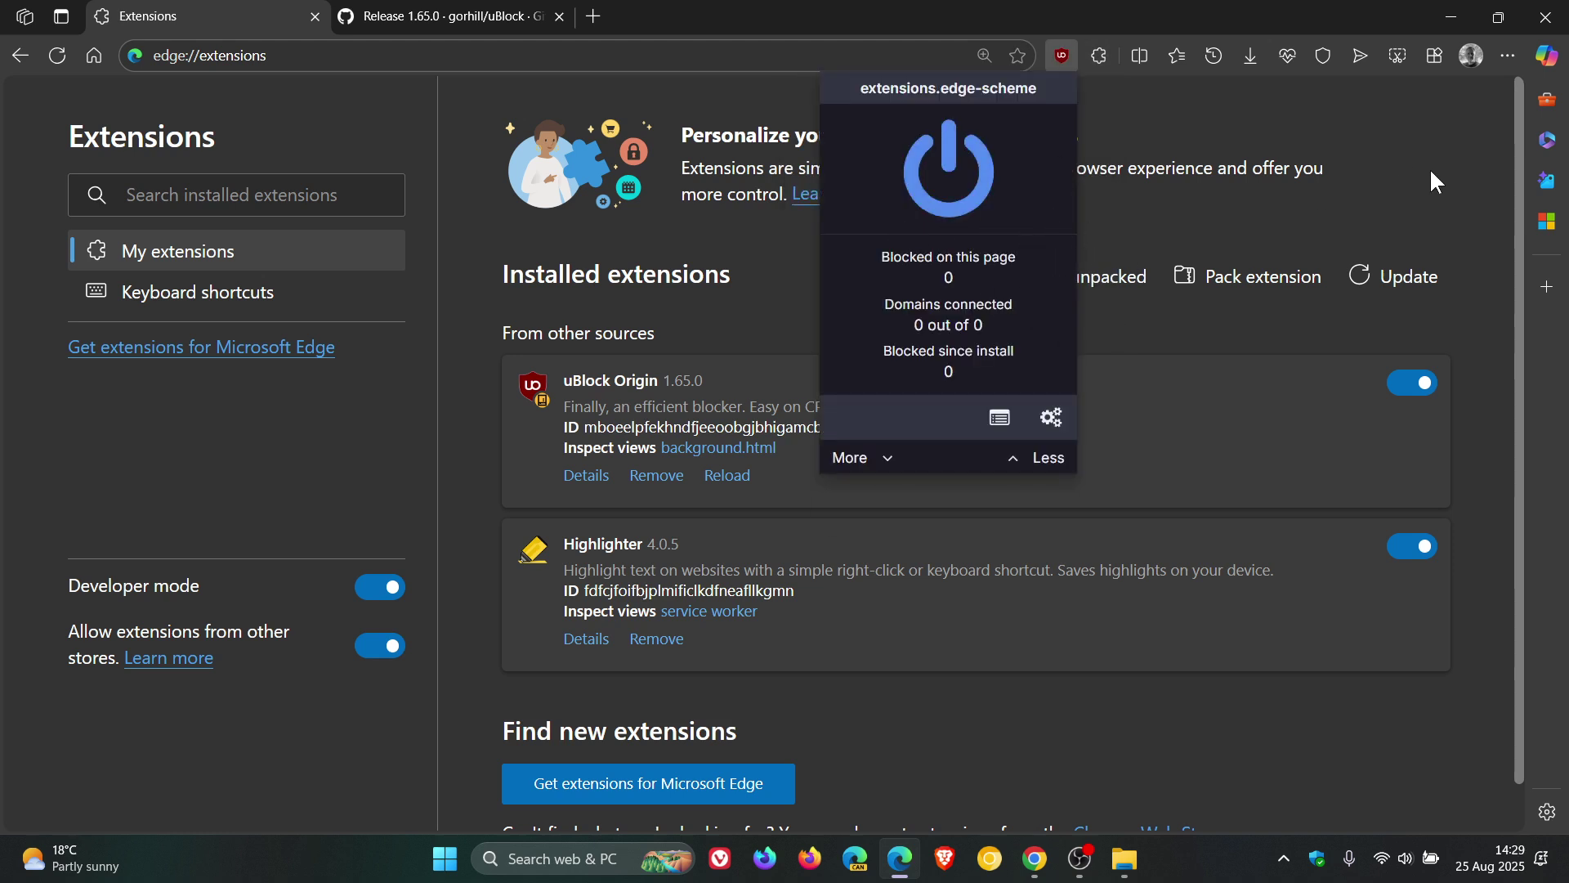
{"action": "left_click", "coordinate": [1266, 224]}
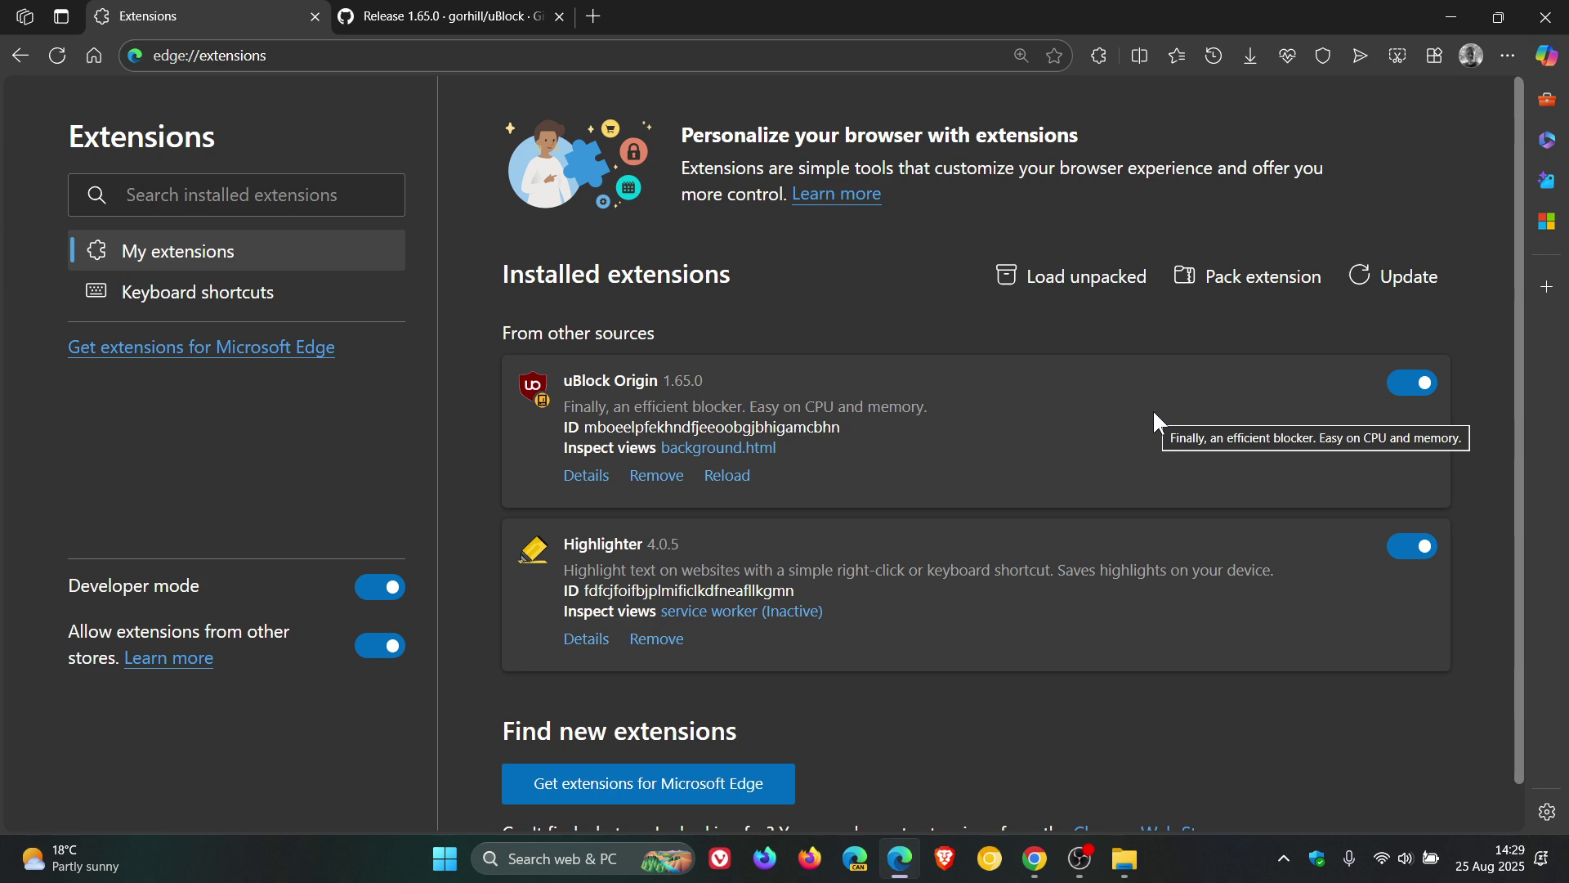
- Go back to Edge's home new tab page with the web search box
{"action": "left_click", "coordinate": [92, 53]}
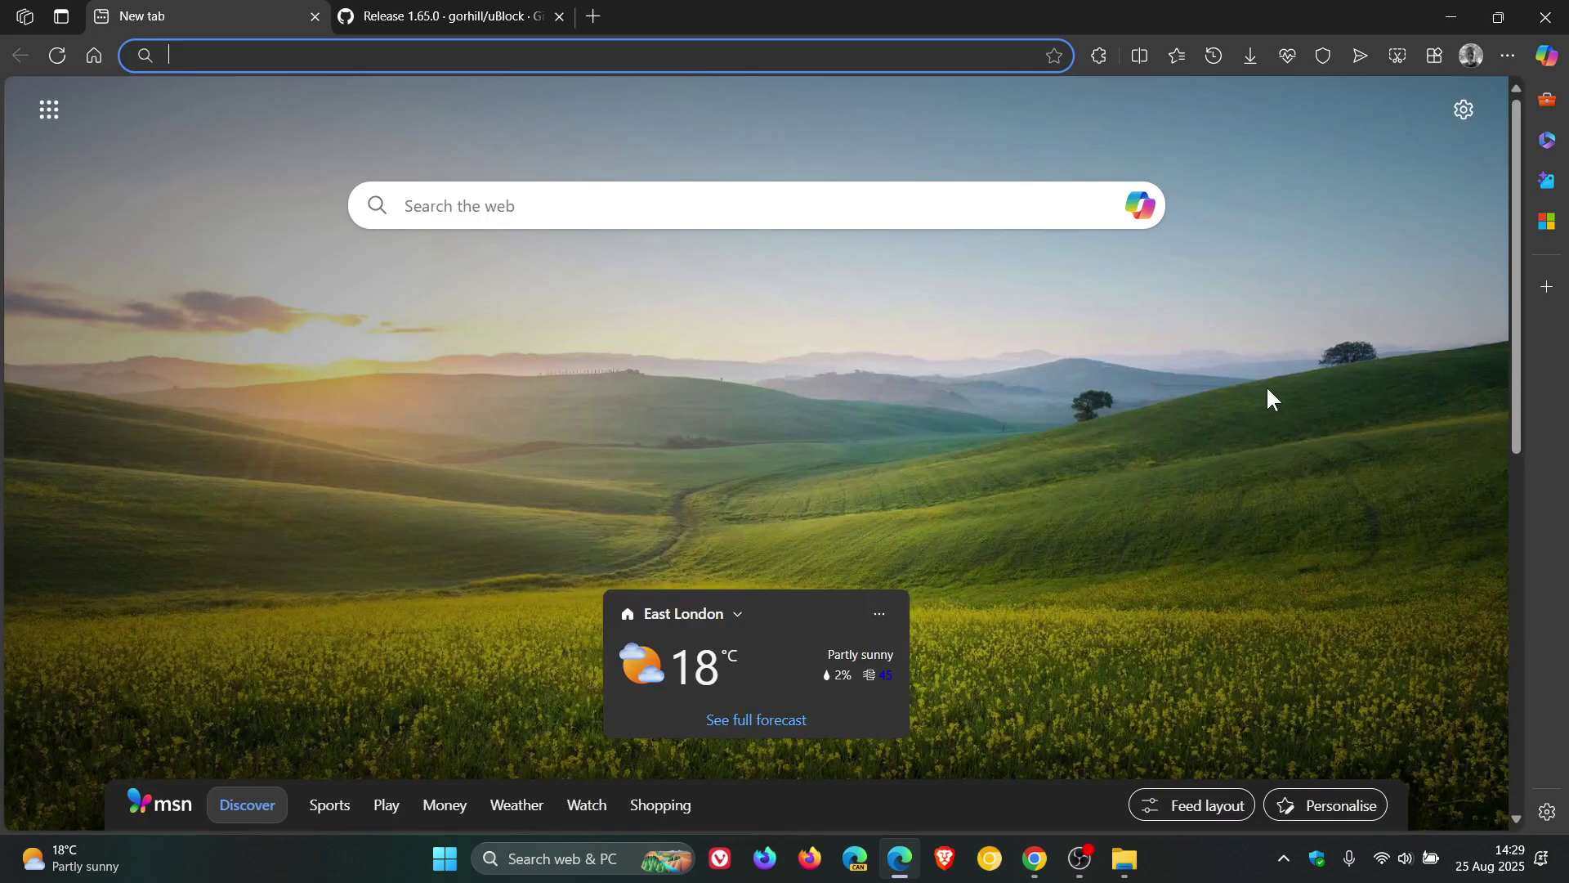